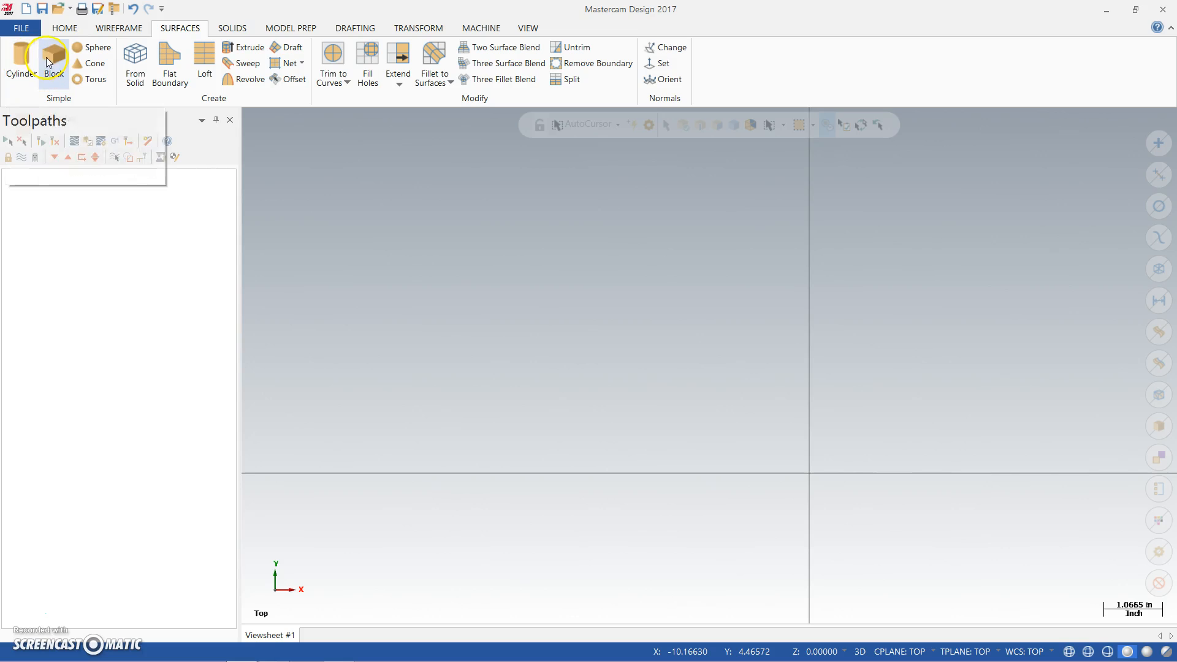
Step: Create a surface block measuring 4.0 in length, width and height, with its base point up and left of the origin
{"action": "left_click", "coordinate": [53, 54]}
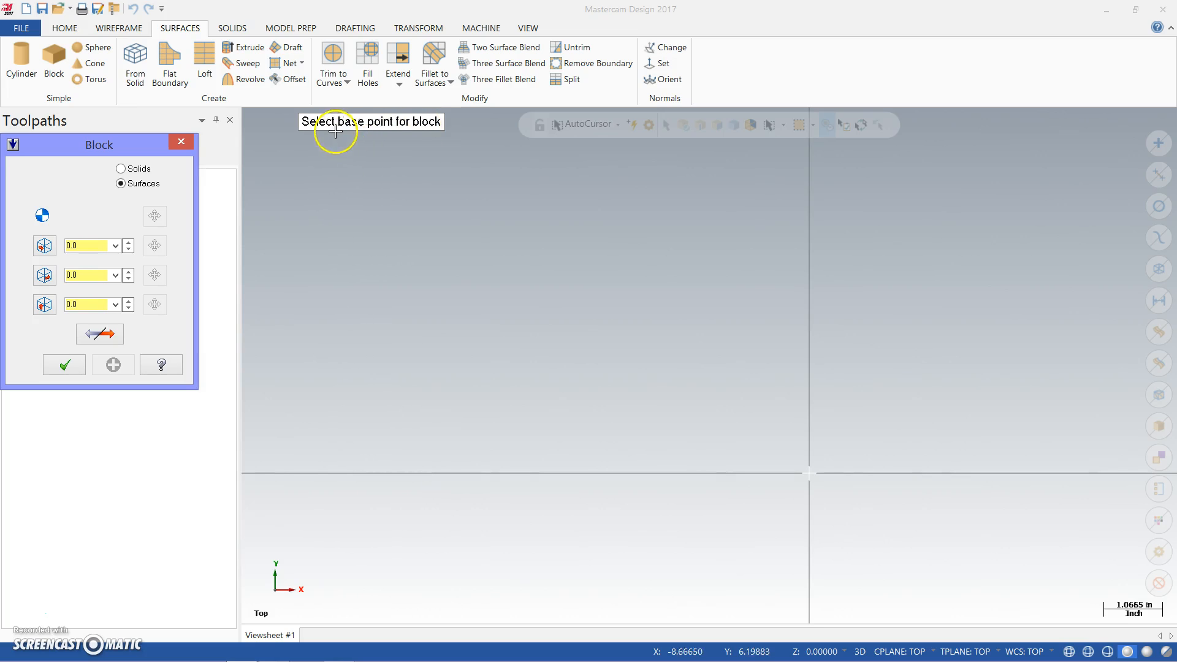
{"action": "left_click", "coordinate": [449, 323]}
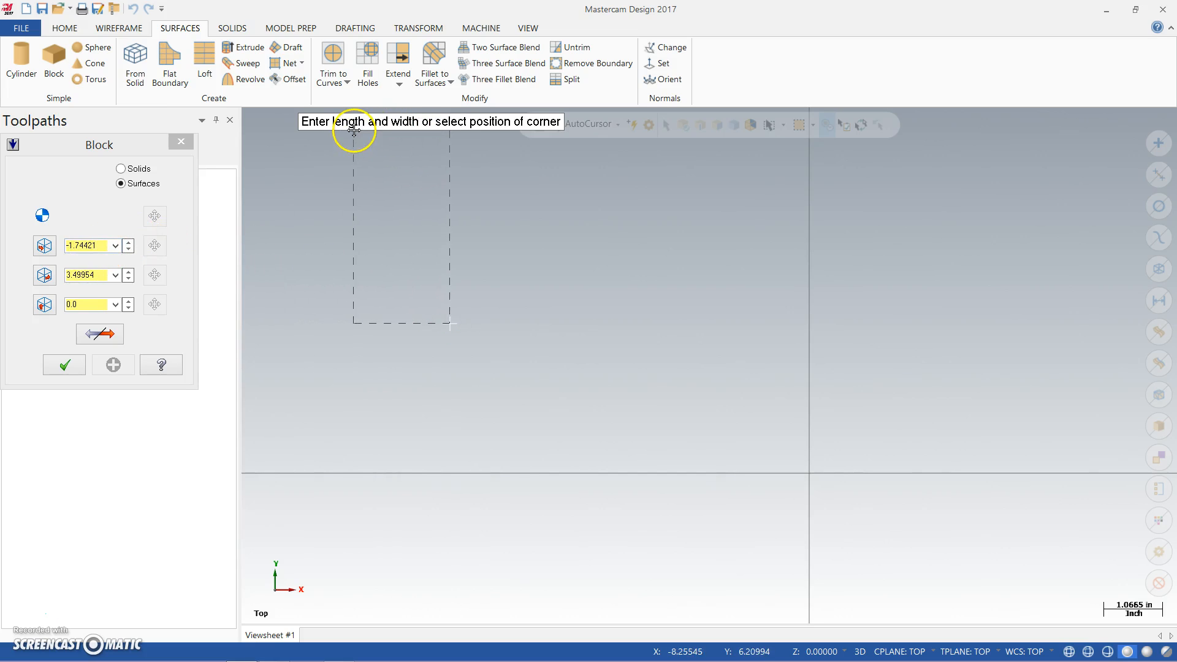
{"action": "left_click", "coordinate": [101, 244]}
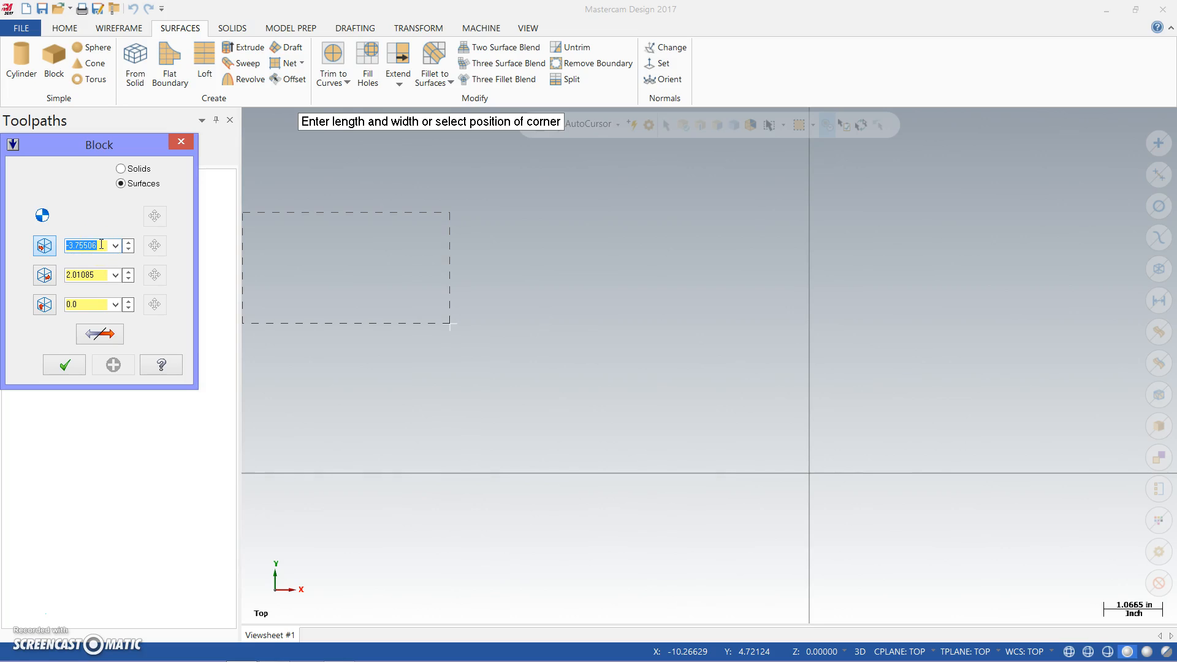
{"action": "left_click", "coordinate": [102, 274]}
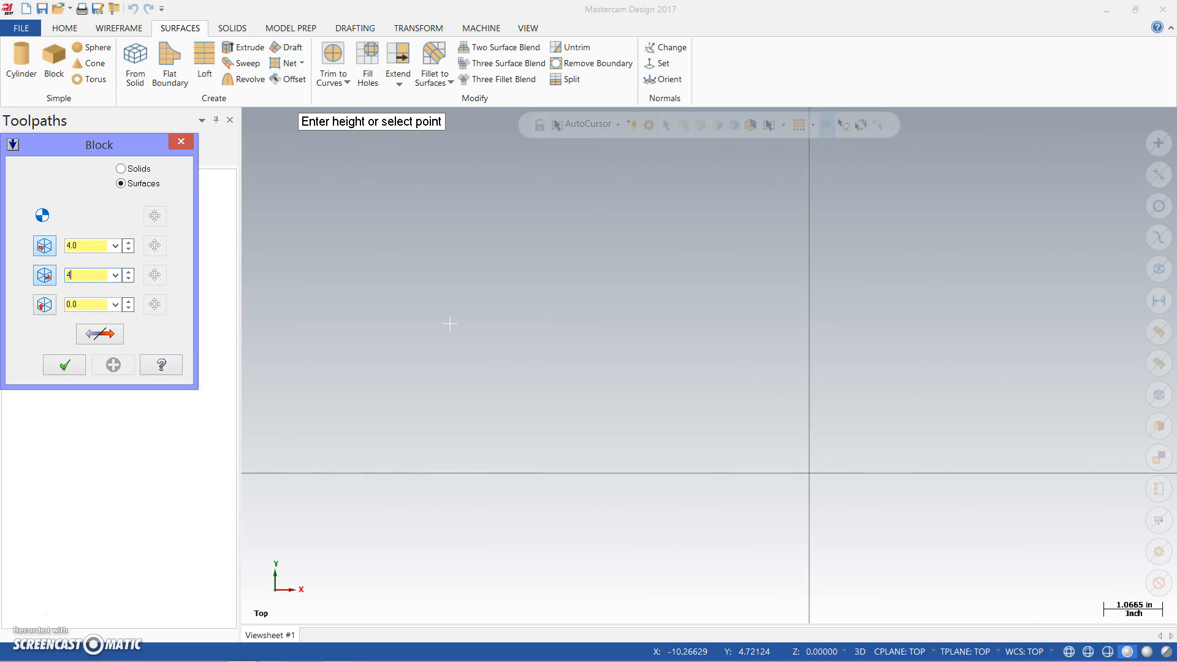
{"action": "left_click", "coordinate": [93, 305]}
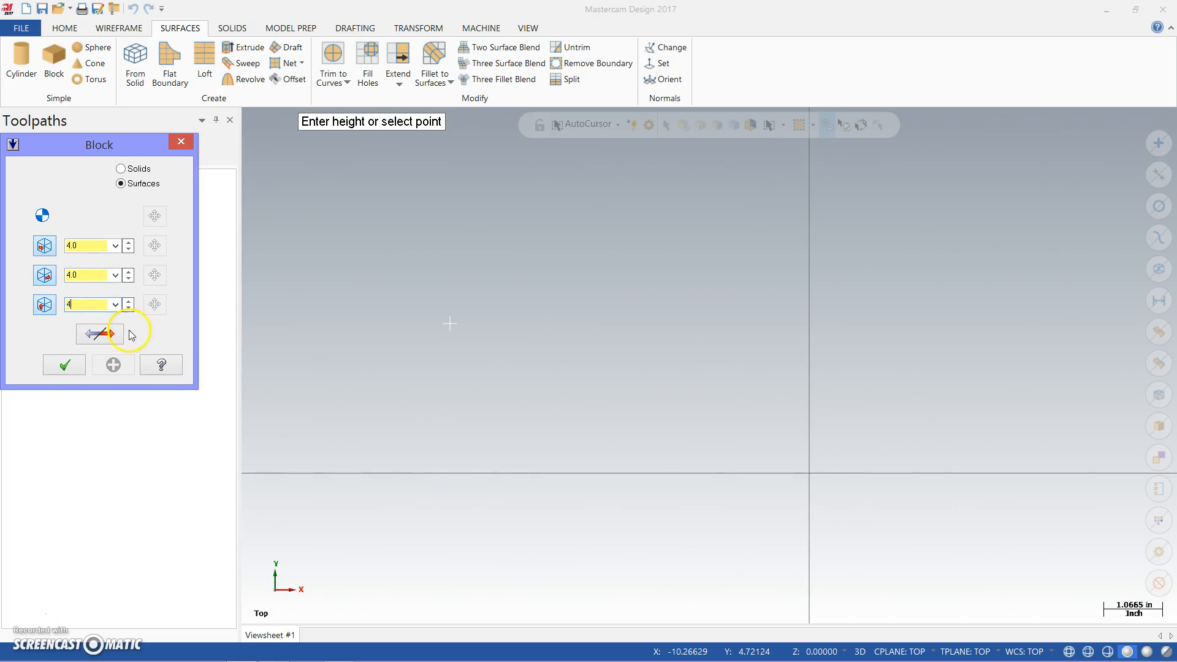
{"action": "left_click", "coordinate": [65, 366]}
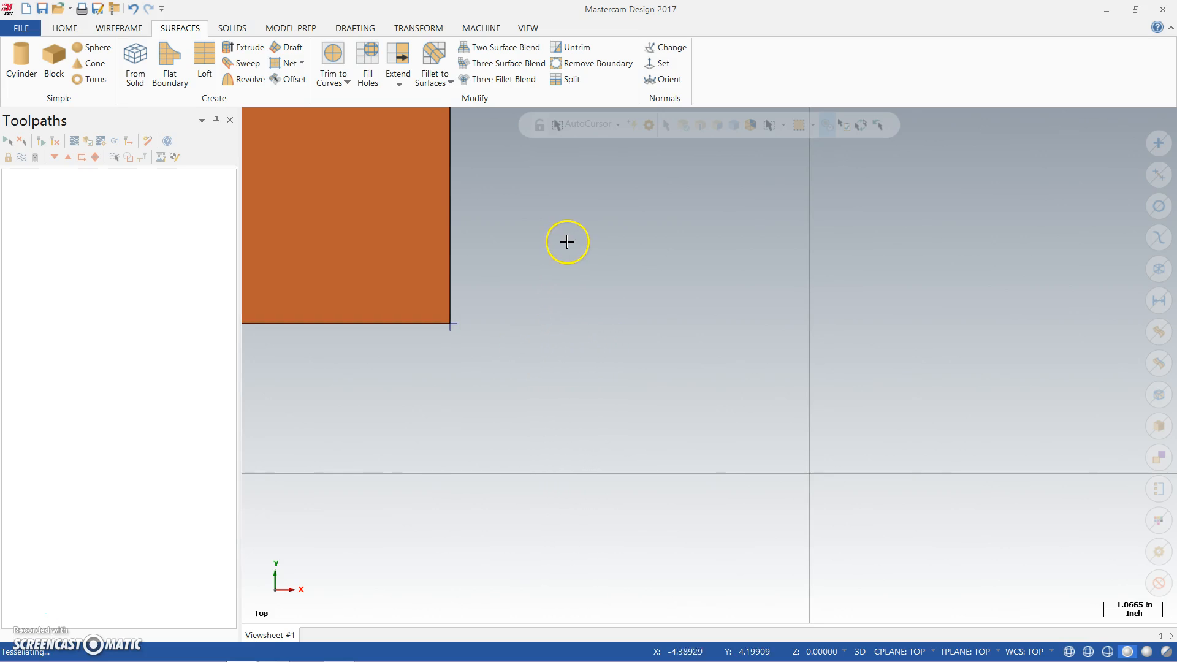
Step: Fit the block in the graphics window and hide the coordinate axis lines
{"action": "scroll", "coordinate": [561, 242], "scroll_direction": "down", "scroll_amount": 5}
{"action": "scroll", "coordinate": [561, 244], "scroll_direction": "up", "scroll_amount": 6}
{"action": "scroll", "coordinate": [561, 243], "scroll_direction": "down", "scroll_amount": 3}
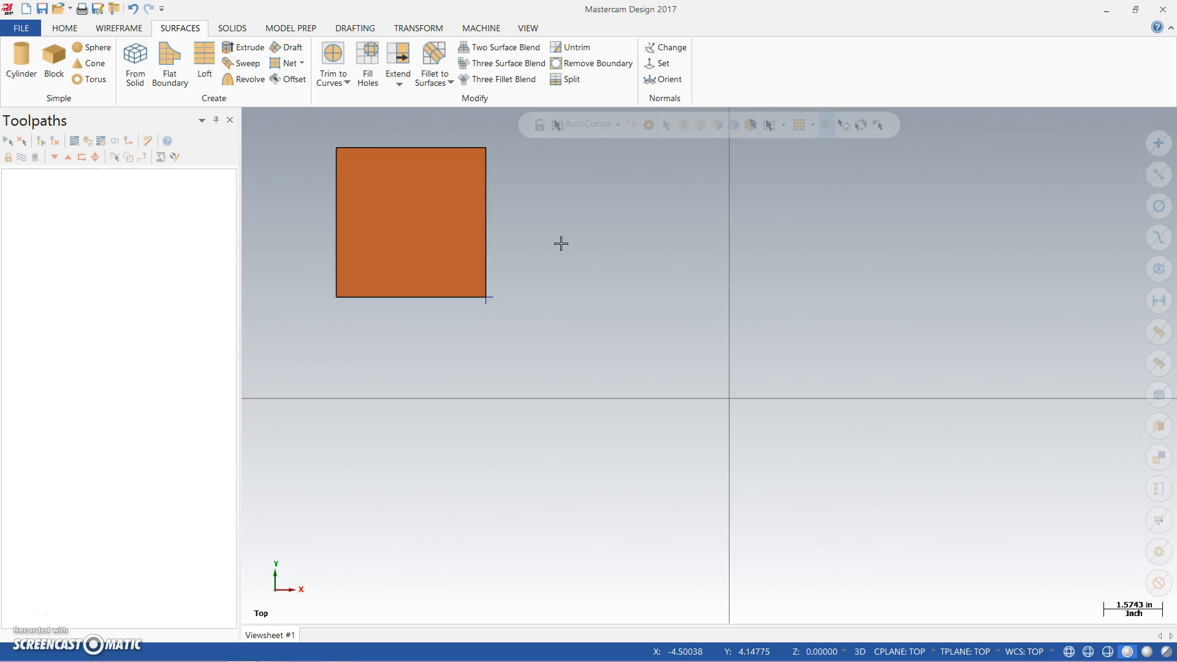
{"action": "right_click", "coordinate": [560, 241]}
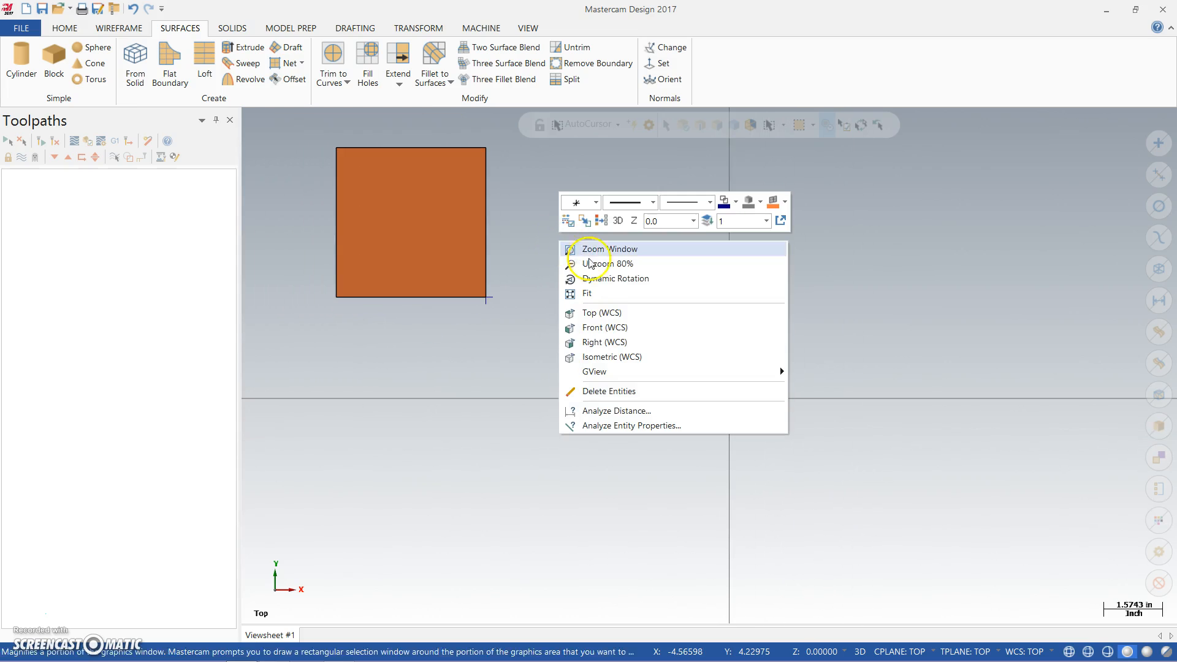
{"action": "left_click", "coordinate": [599, 296]}
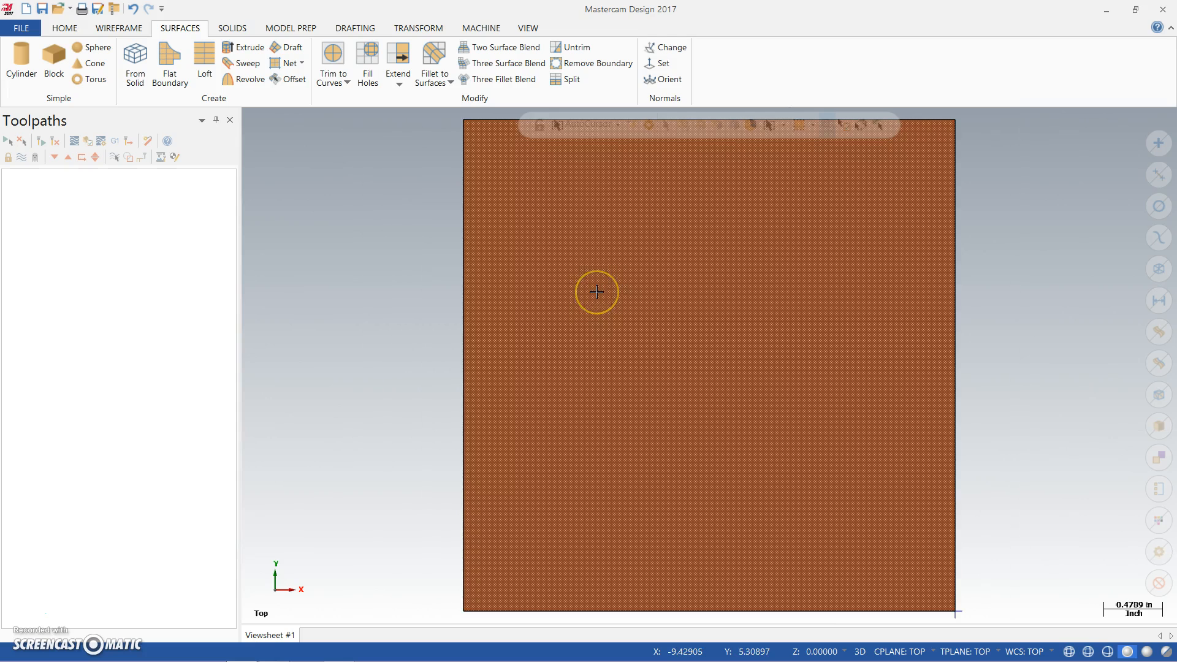
{"action": "scroll", "coordinate": [427, 314], "scroll_direction": "down", "scroll_amount": 5}
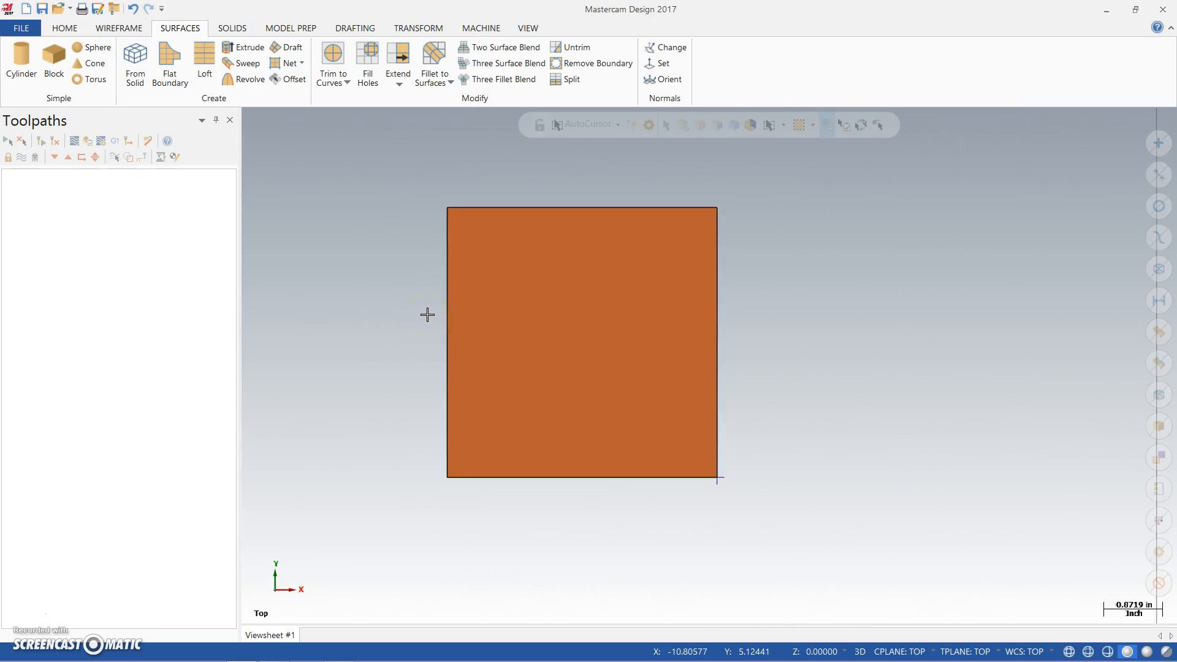
{"action": "scroll", "coordinate": [427, 315], "scroll_direction": "down", "scroll_amount": 1}
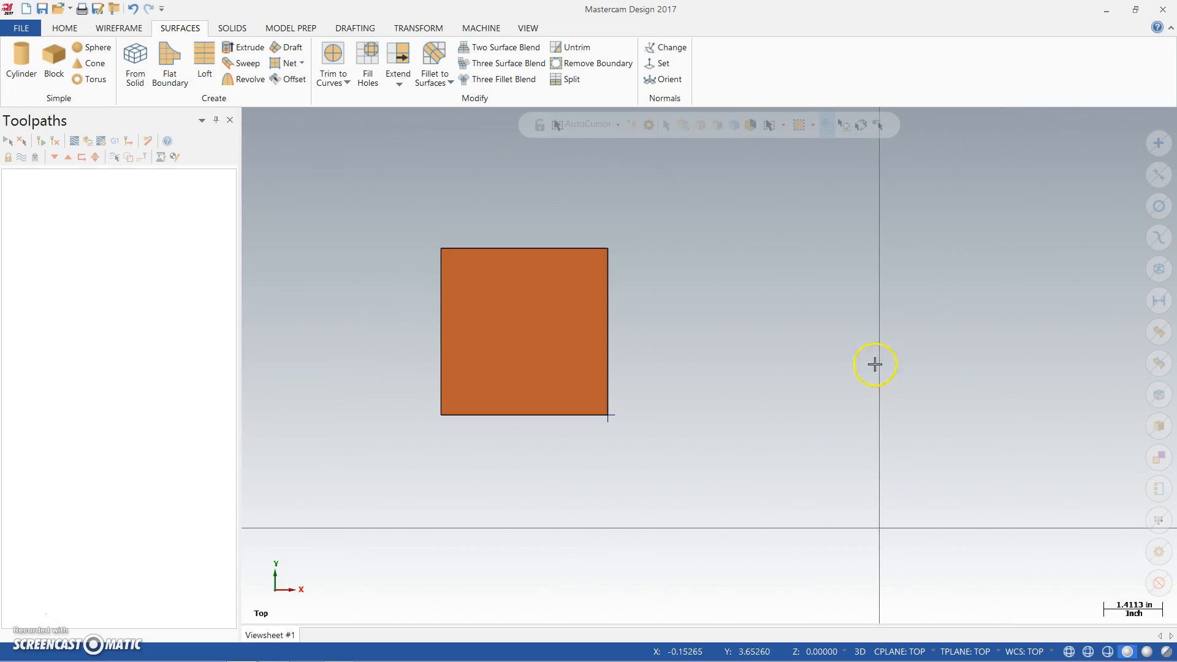
{"action": "scroll", "coordinate": [717, 343], "scroll_direction": "down", "scroll_amount": 2}
{"action": "scroll", "coordinate": [717, 343], "scroll_direction": "down", "scroll_amount": 2}
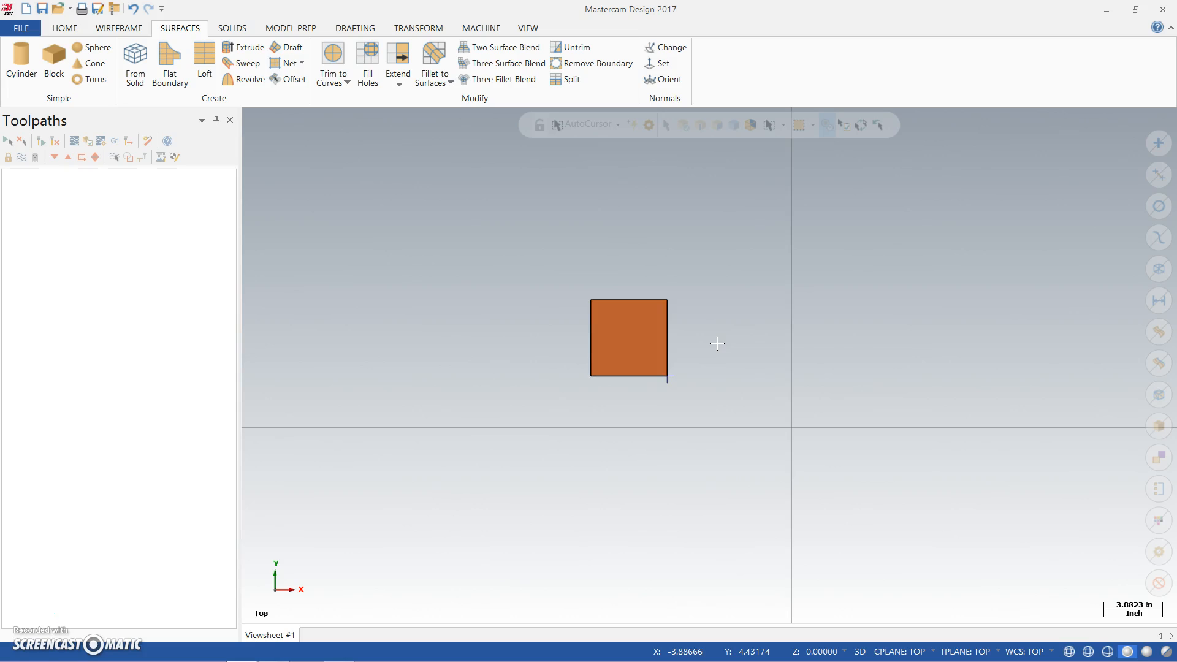
{"action": "key", "text": "F9"}
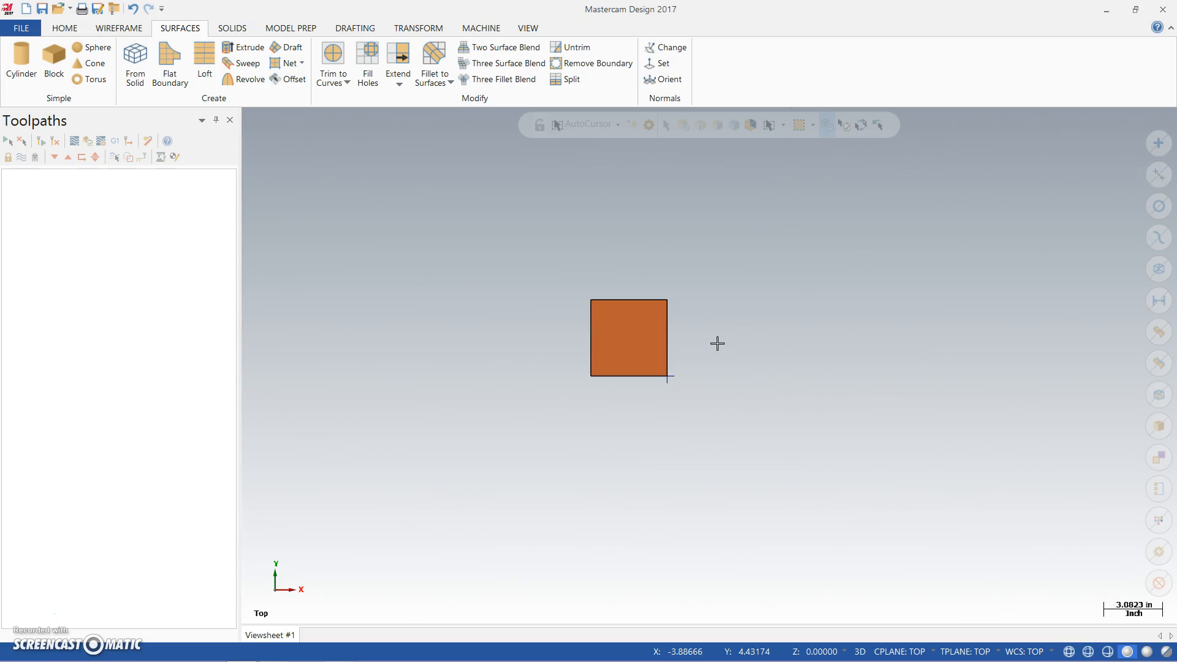
Step: Switch the graphics view to Isometric (WCS) to show the block in three dimensions
{"action": "scroll", "coordinate": [693, 317], "scroll_direction": "down", "scroll_amount": 2}
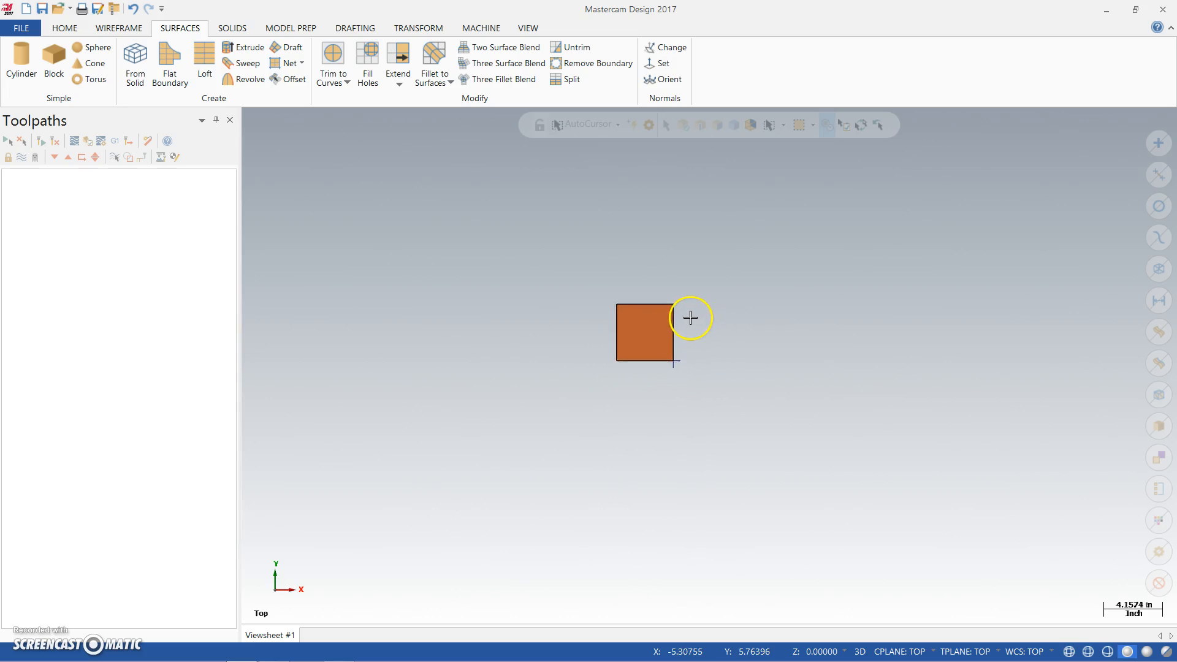
{"action": "scroll", "coordinate": [693, 311], "scroll_direction": "up", "scroll_amount": 4}
{"action": "scroll", "coordinate": [686, 331], "scroll_direction": "up", "scroll_amount": 2}
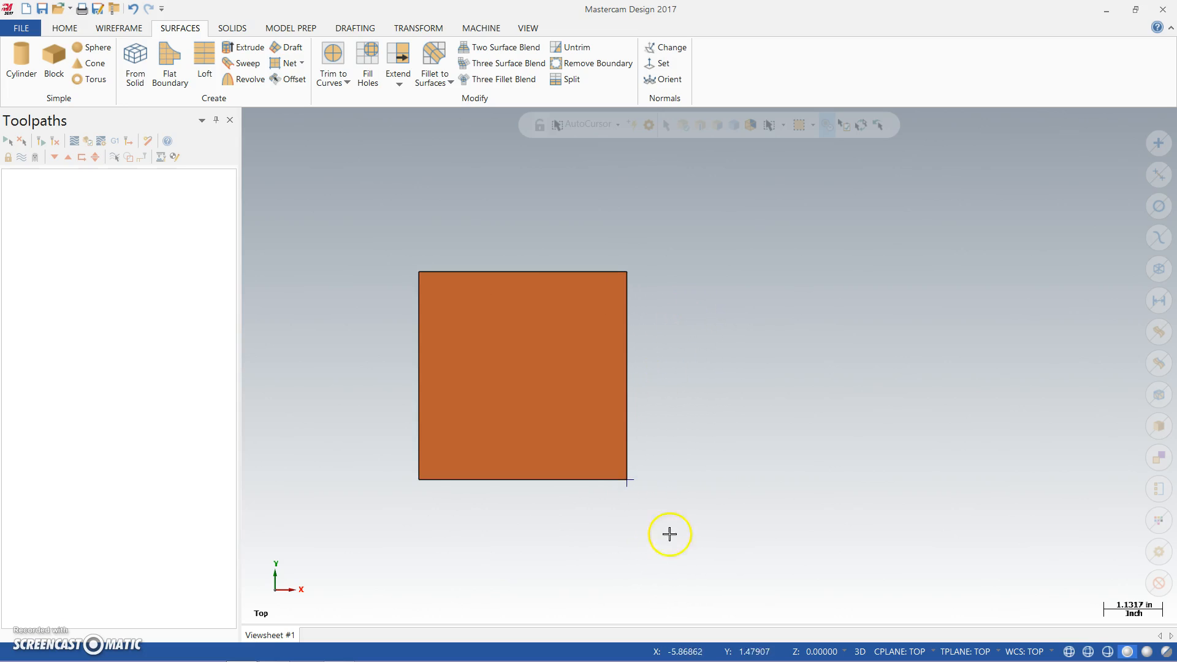
{"action": "right_click", "coordinate": [722, 385]}
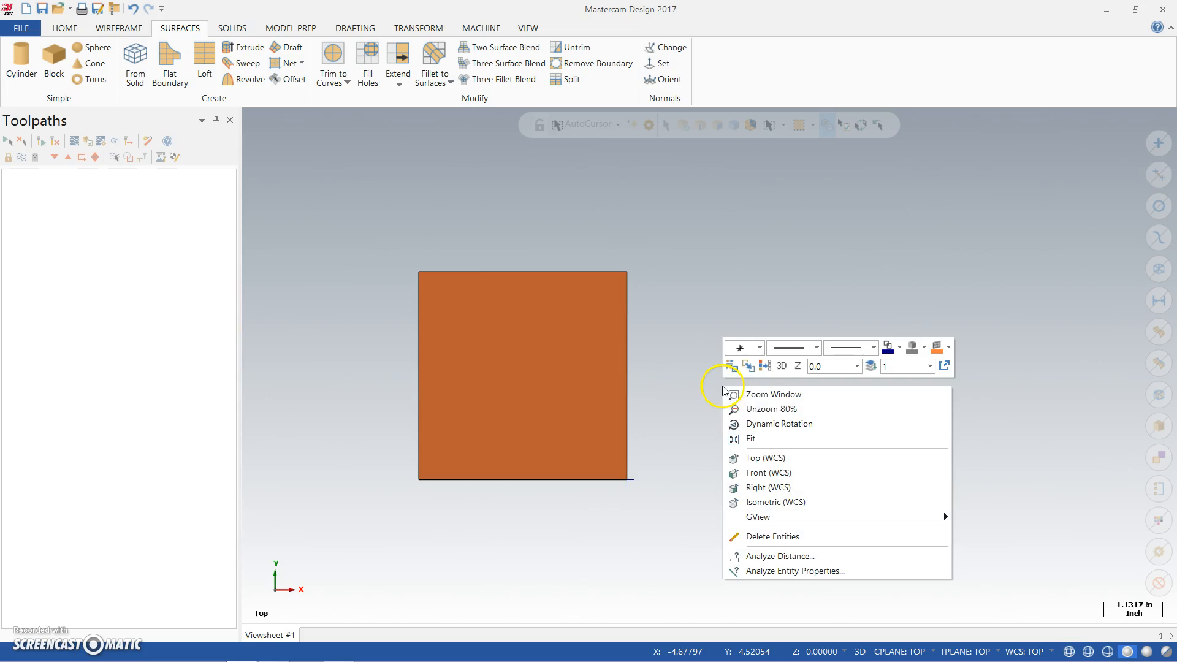
{"action": "left_click", "coordinate": [772, 504]}
{"action": "left_click", "coordinate": [416, 300]}
{"action": "scroll", "coordinate": [418, 302], "scroll_direction": "down", "scroll_amount": 2}
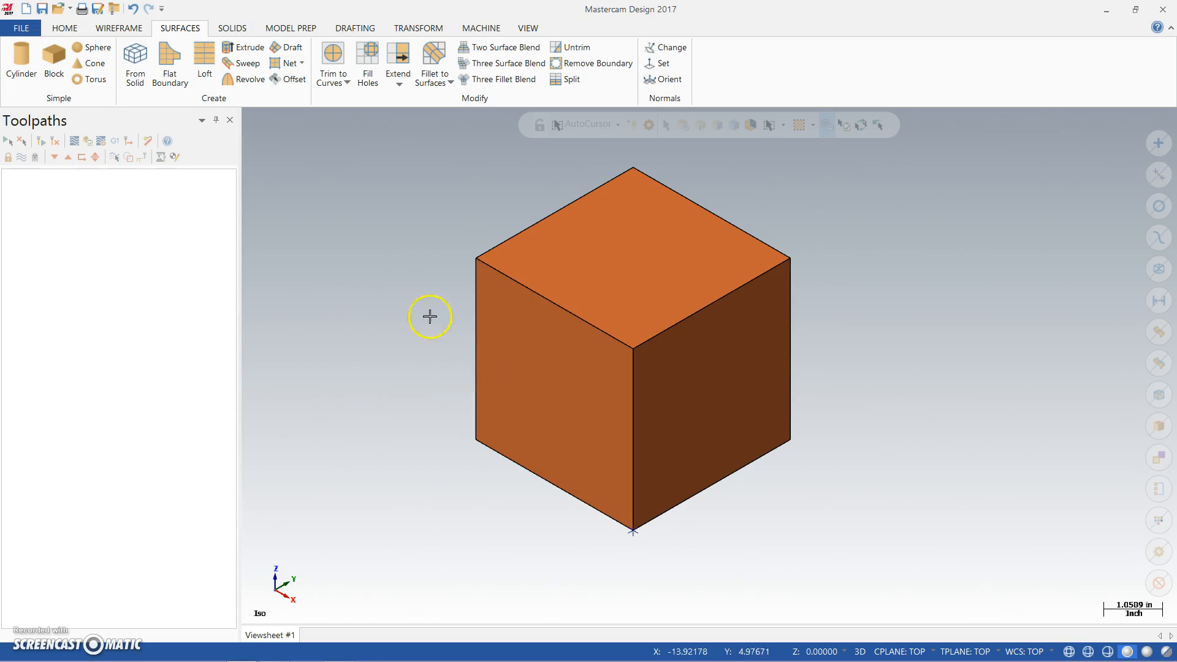
Step: Recolour the block's top face with the current dark blue wireframe colour
{"action": "left_click", "coordinate": [621, 256]}
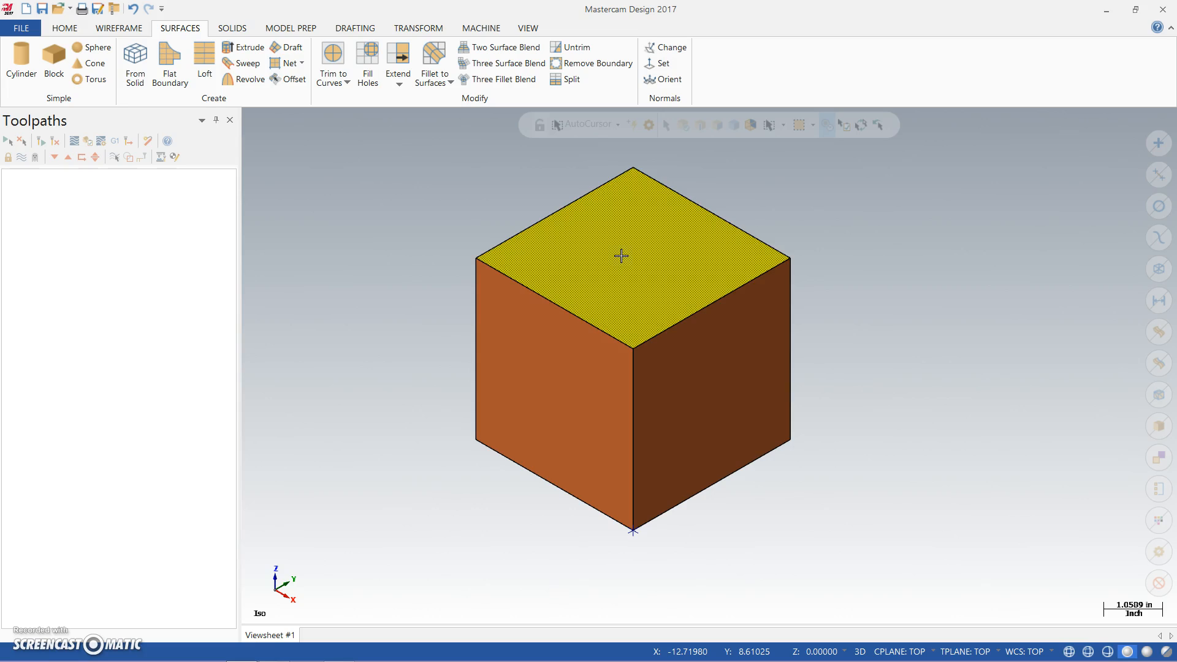
{"action": "left_click", "coordinate": [629, 264]}
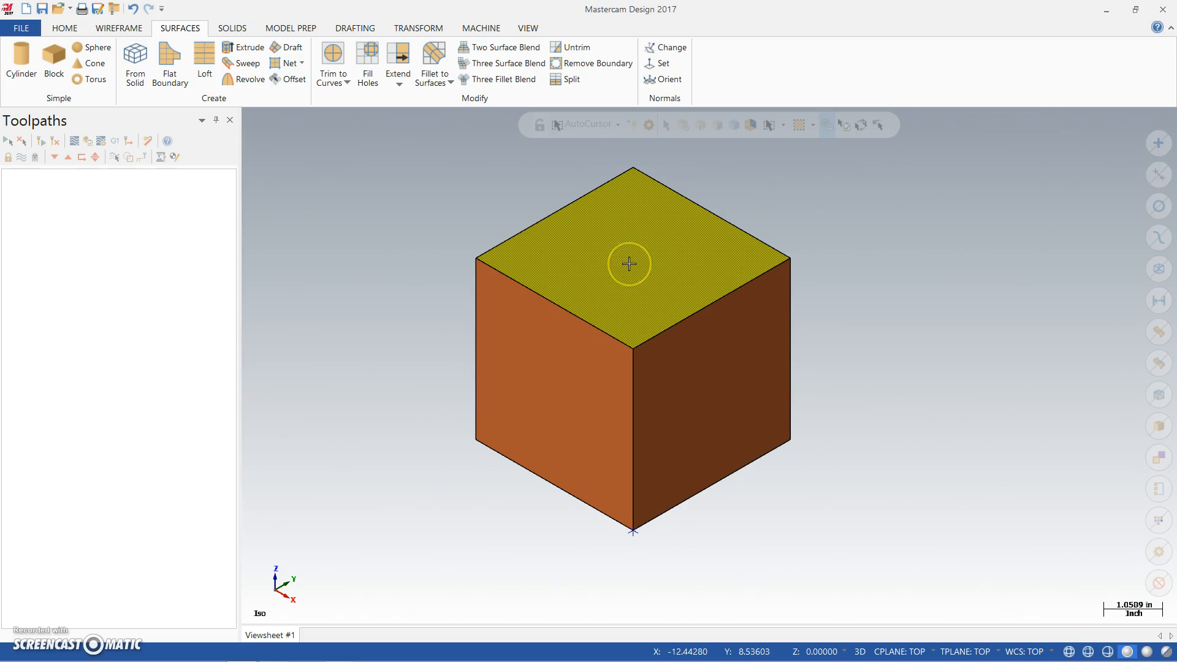
{"action": "right_click", "coordinate": [630, 264]}
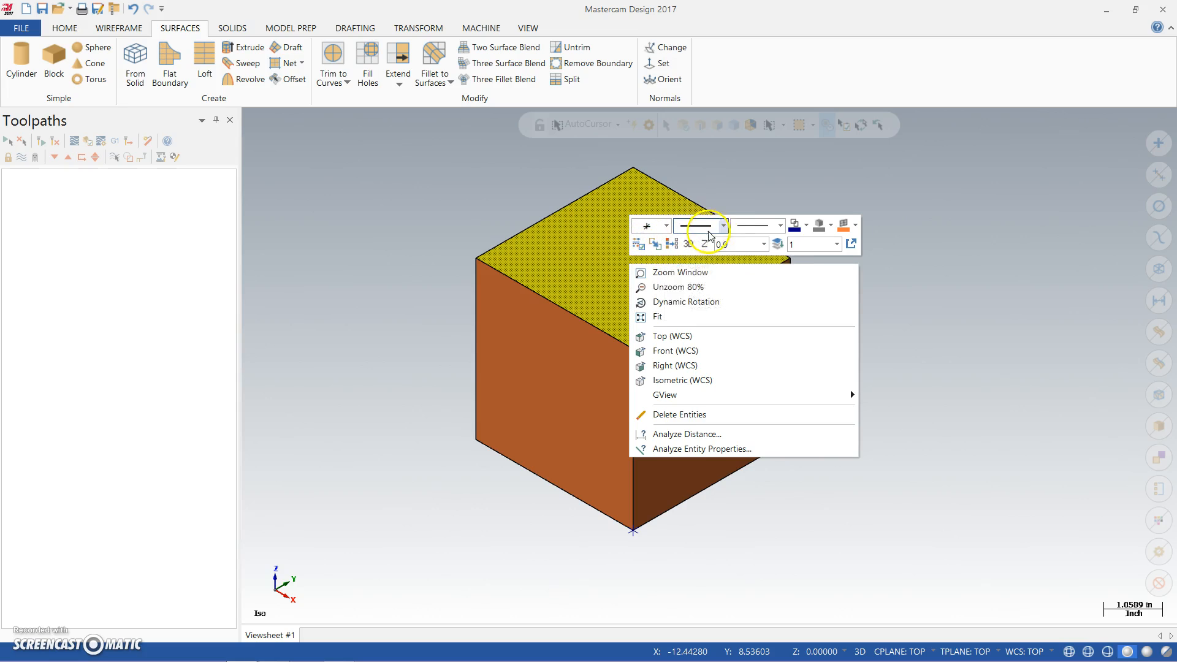
{"action": "left_click", "coordinate": [794, 227]}
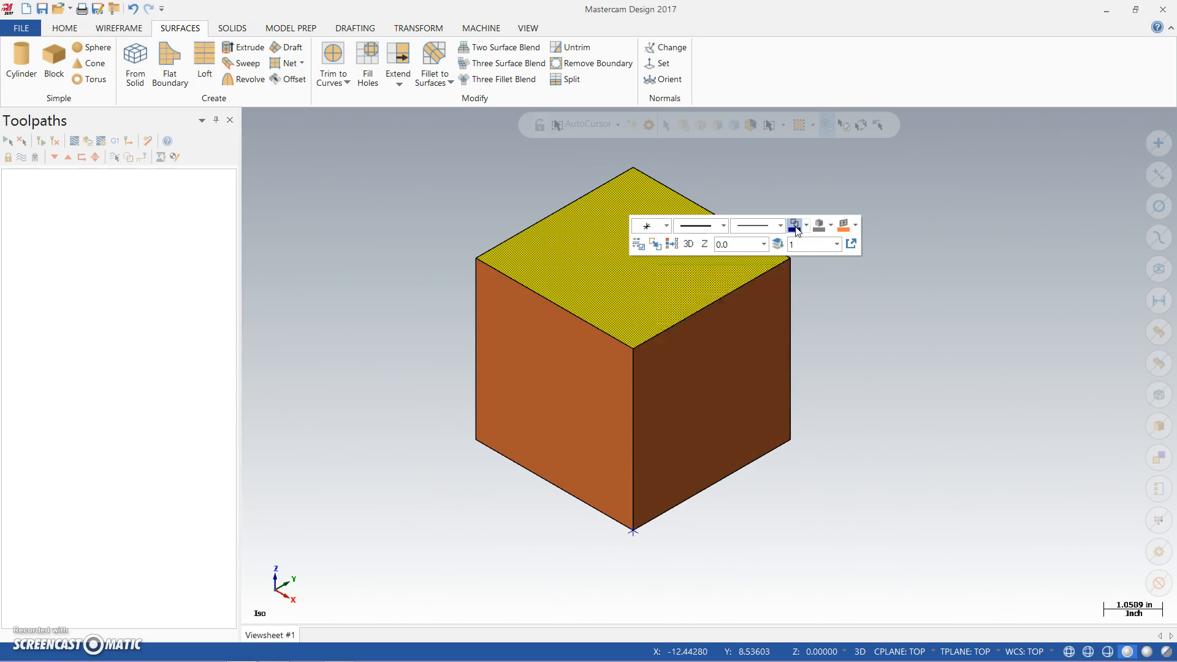
{"action": "left_click", "coordinate": [835, 306]}
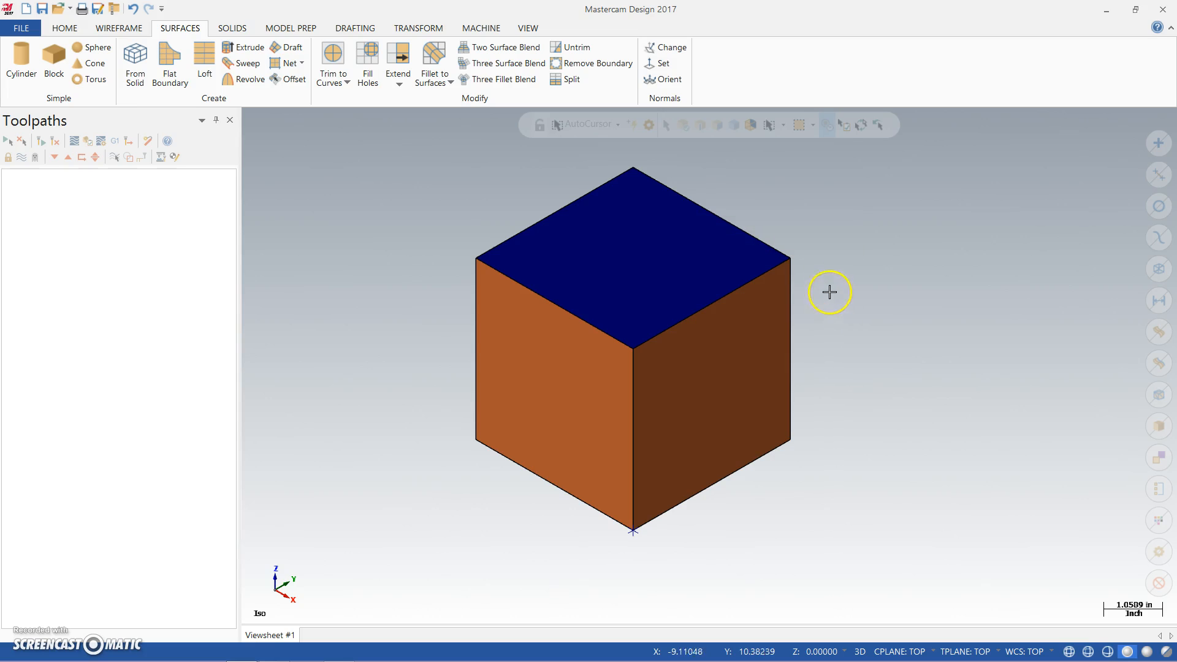
Step: Recolour the block's right side face dark green from the default wireframe colours
{"action": "left_click", "coordinate": [724, 349]}
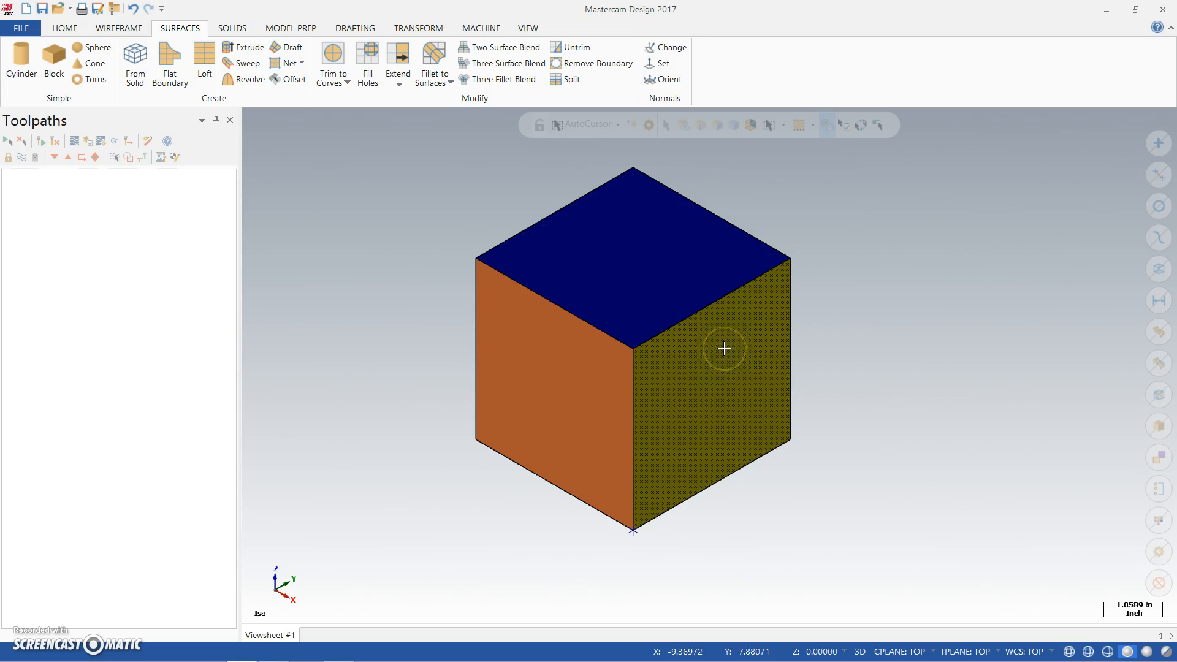
{"action": "right_click", "coordinate": [723, 348]}
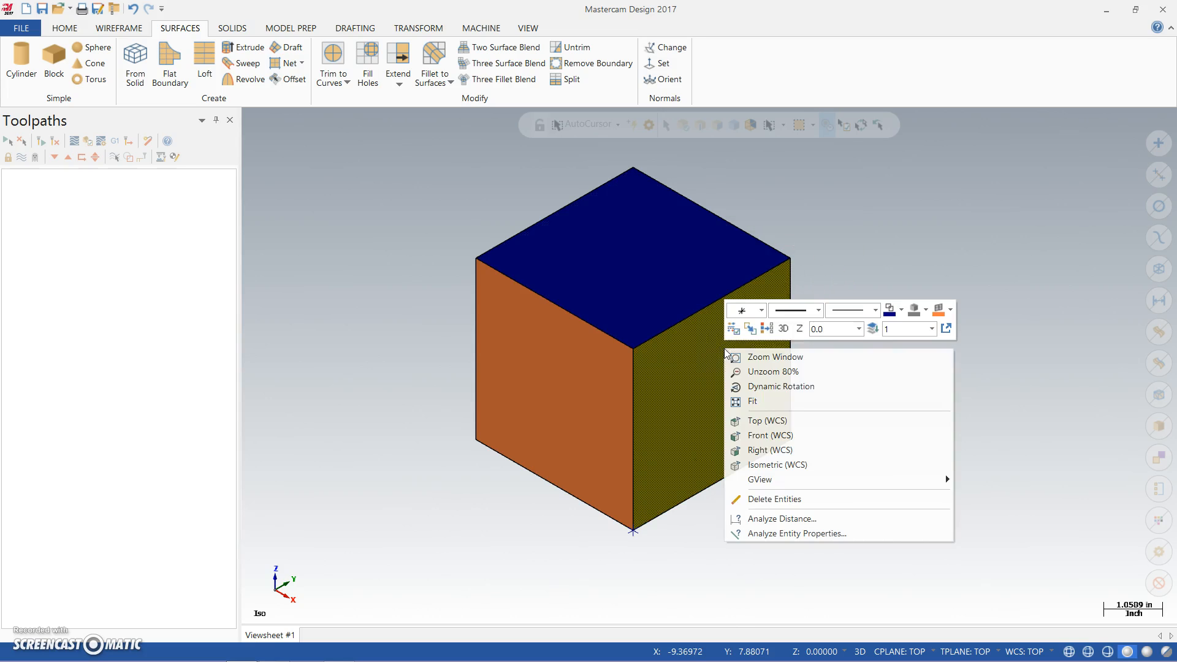
{"action": "left_click", "coordinate": [901, 311]}
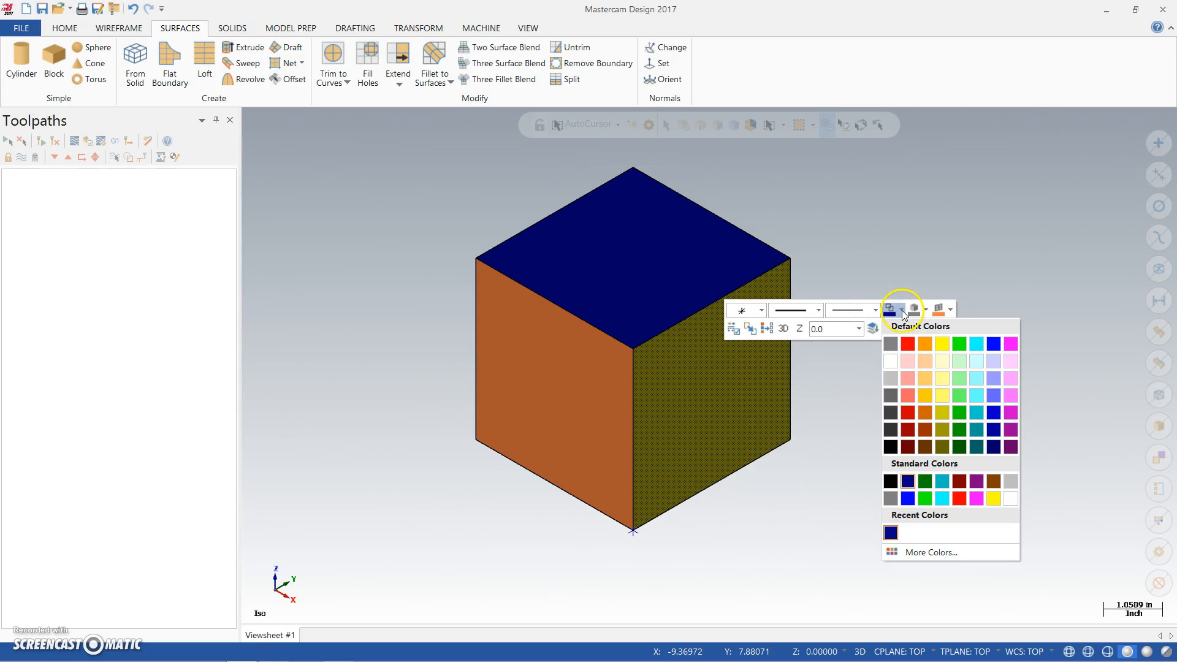
{"action": "left_click", "coordinate": [960, 413]}
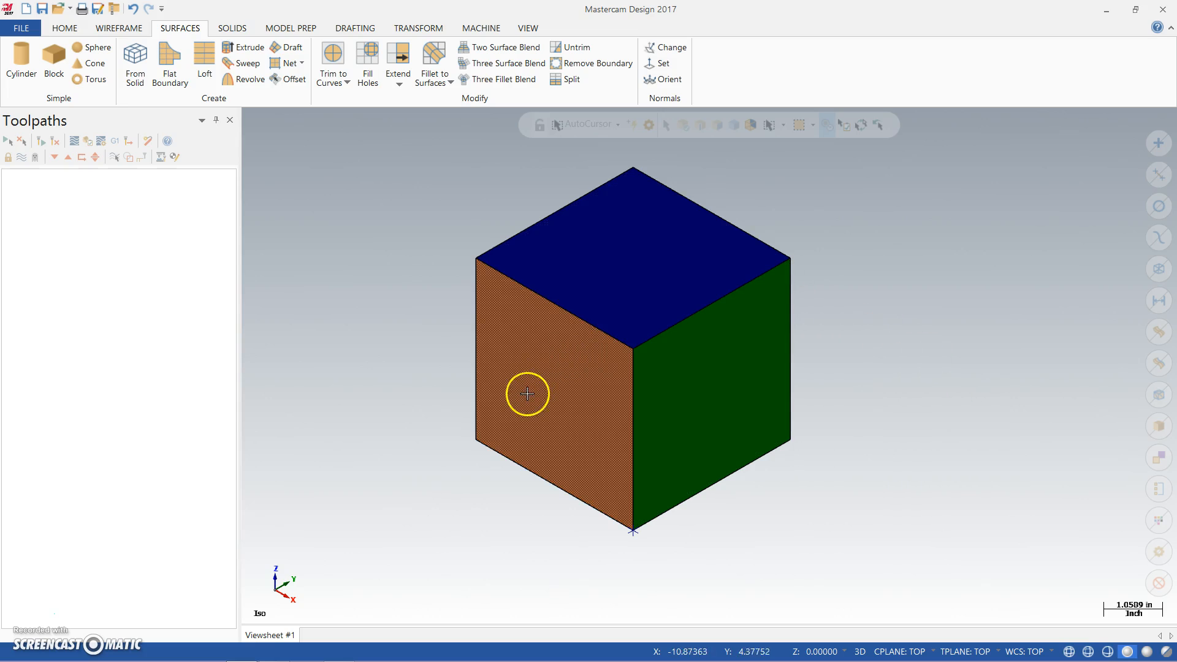
Step: Recolour the block's front face bright magenta from the default wireframe colours
{"action": "left_click", "coordinate": [546, 383]}
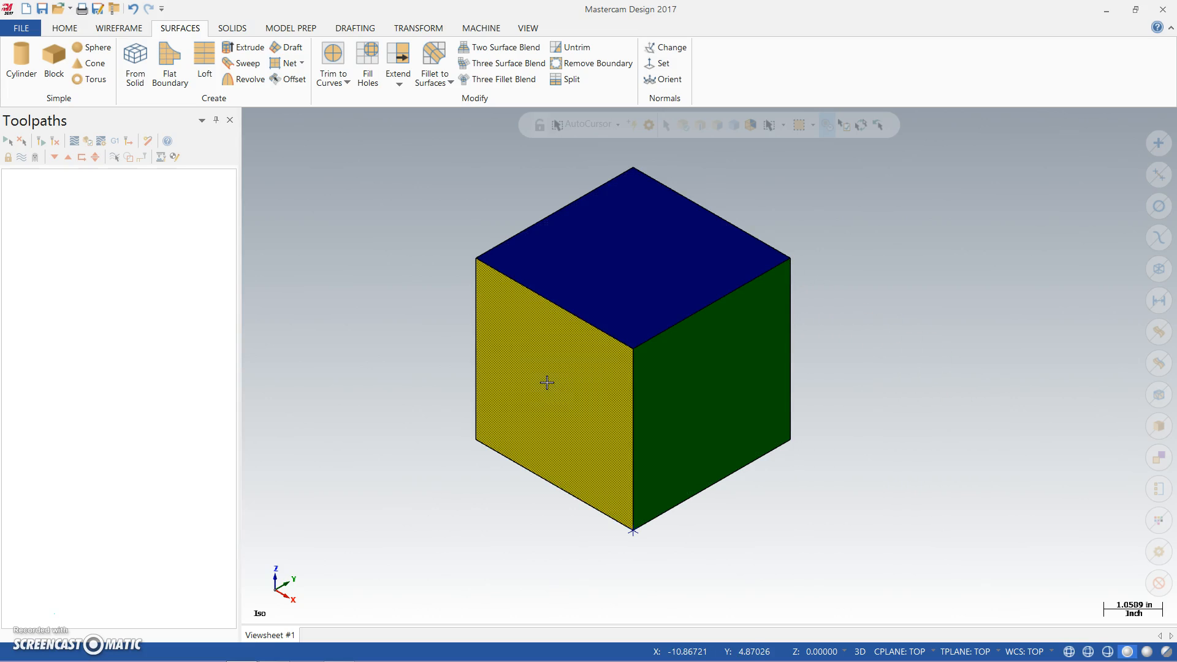
{"action": "right_click", "coordinate": [547, 382]}
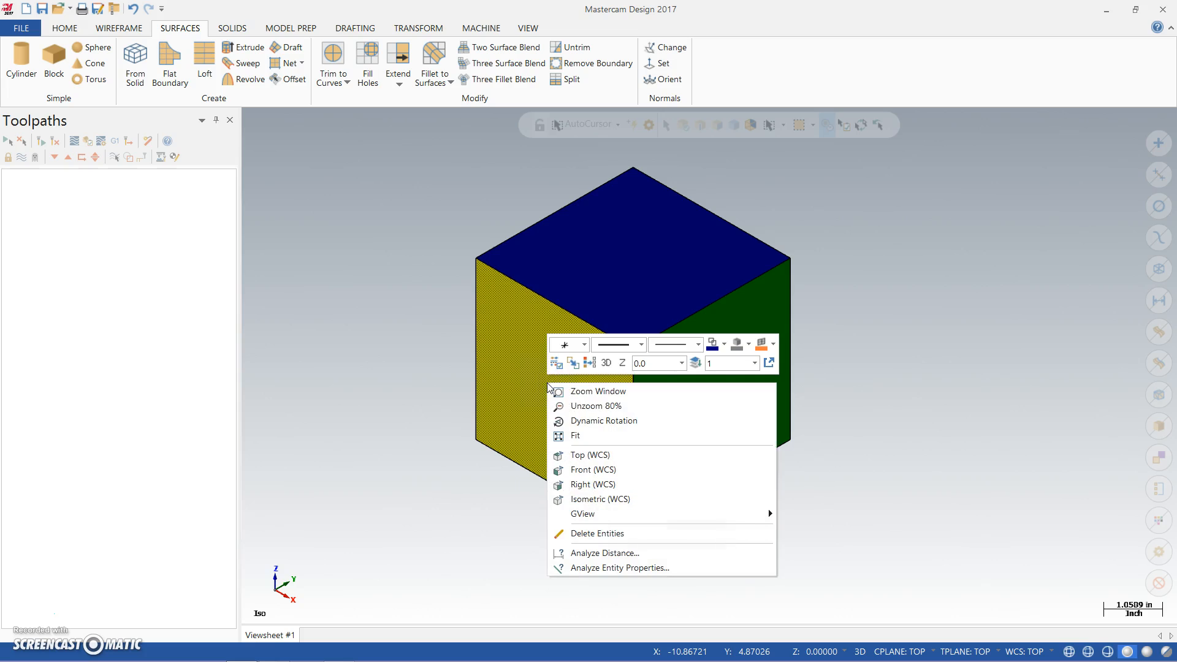
{"action": "left_click", "coordinate": [725, 345]}
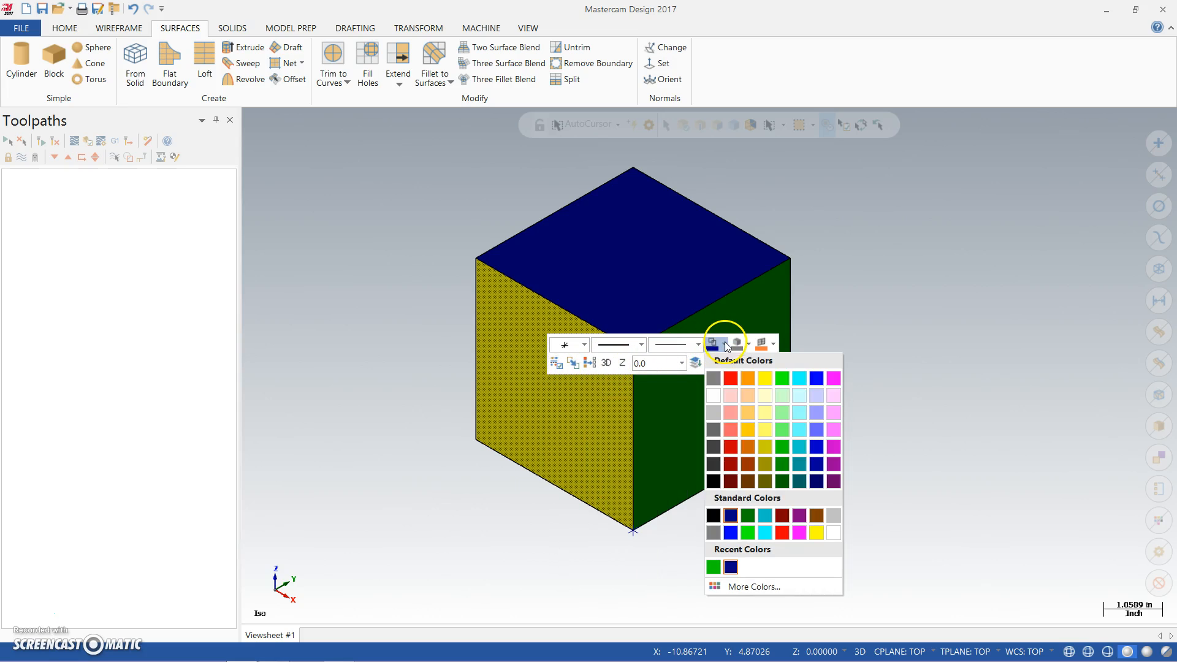
{"action": "left_click", "coordinate": [834, 379]}
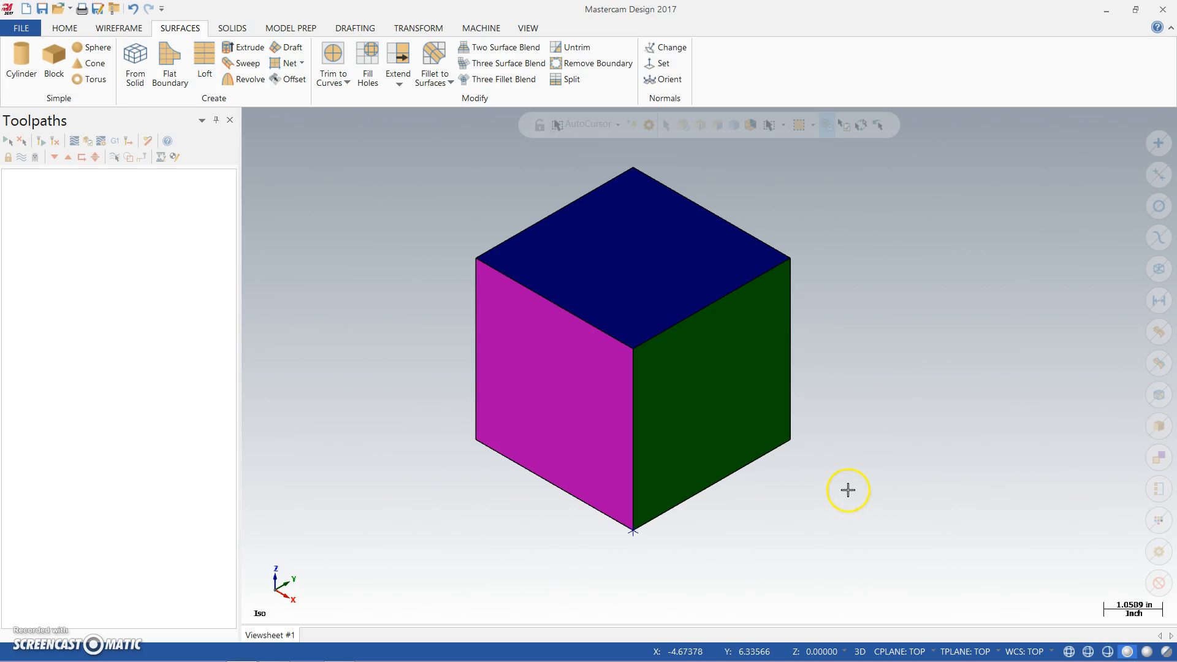
Step: Examine the coloured block from an orbited angle and in the Top (WCS) and Right (WCS) views
{"action": "mouse_move", "coordinate": [852, 418]}
{"action": "middle_mouse_down"}
{"action": "mouse_move", "coordinate": [919, 349]}
{"action": "mouse_move", "coordinate": [870, 413]}
{"action": "mouse_move", "coordinate": [880, 423]}
{"action": "middle_mouse_up"}
{"action": "scroll", "coordinate": [880, 423], "scroll_direction": "down", "scroll_amount": 1}
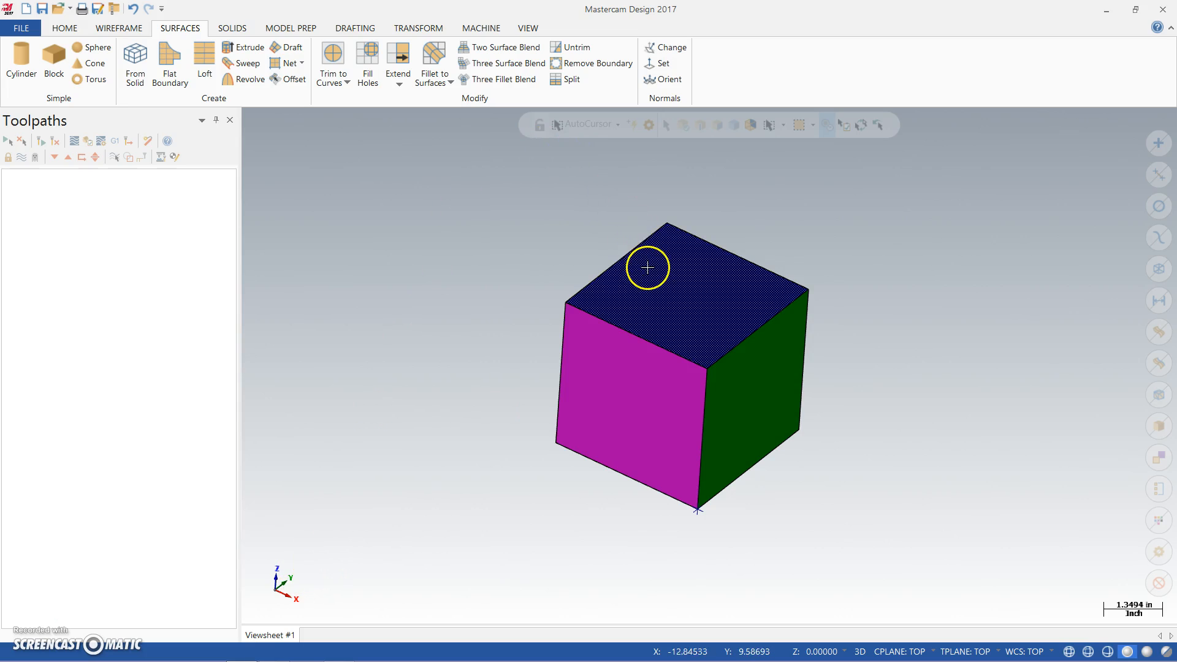
{"action": "right_click", "coordinate": [585, 233]}
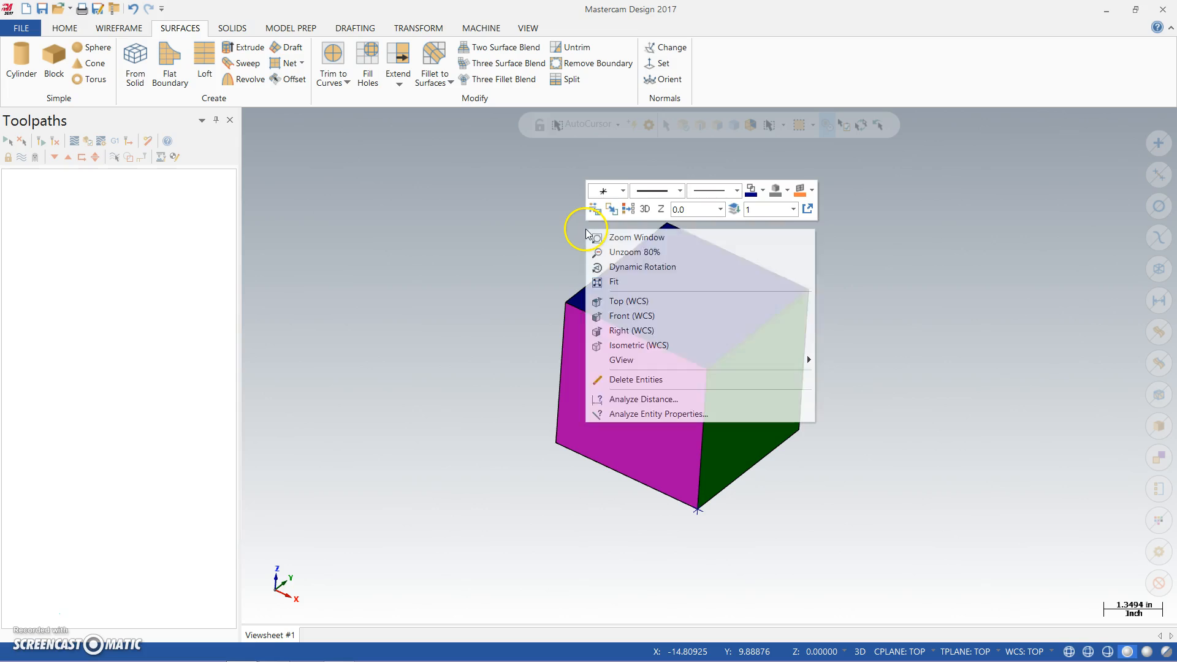
{"action": "left_click", "coordinate": [621, 301]}
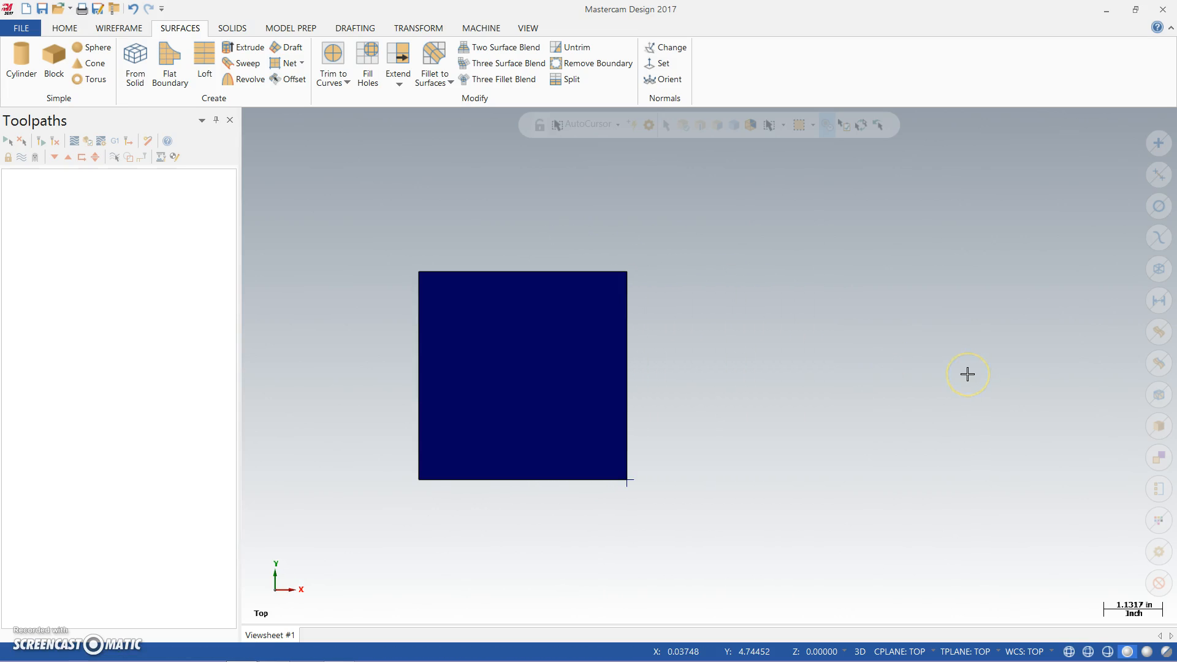
{"action": "right_click", "coordinate": [663, 381]}
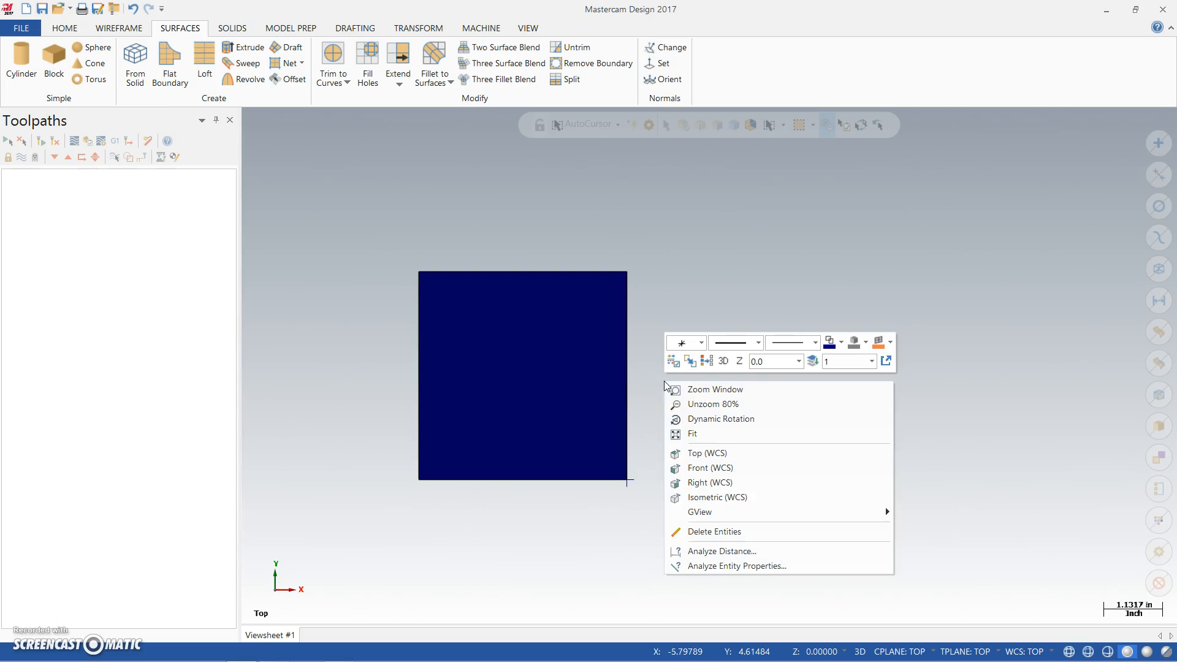
{"action": "left_click", "coordinate": [704, 482]}
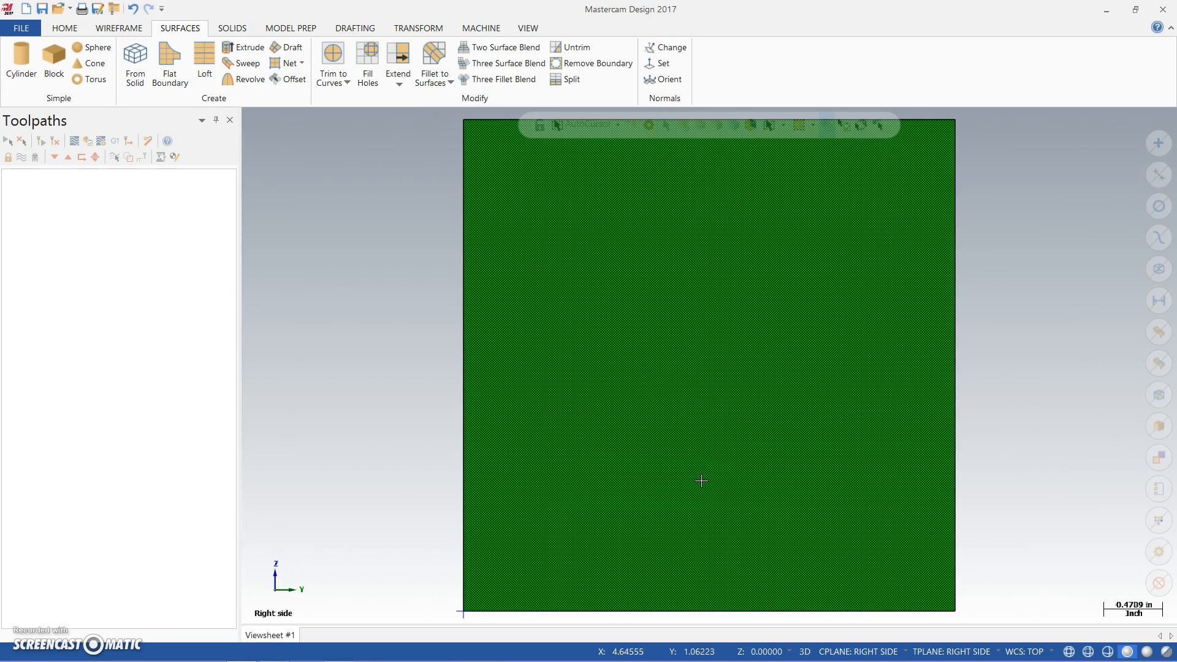
Step: Examine the coloured block in the Front (WCS) and Top (WCS) views, fitting it to the graphics window
{"action": "right_click", "coordinate": [670, 380]}
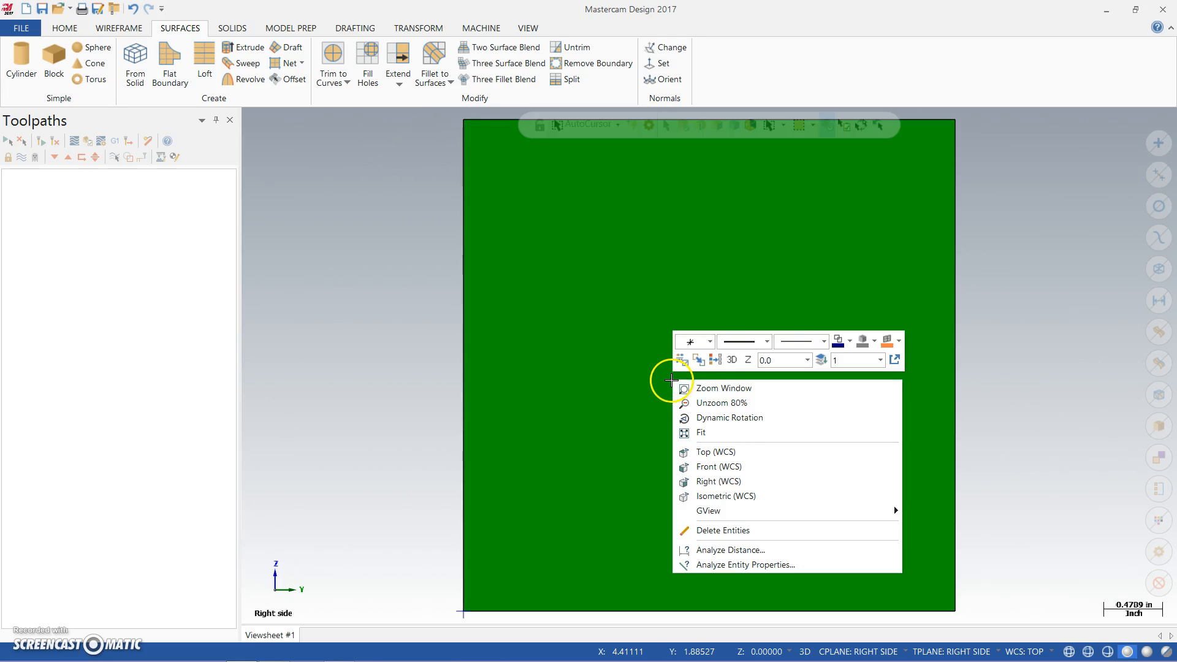
{"action": "left_click", "coordinate": [718, 467]}
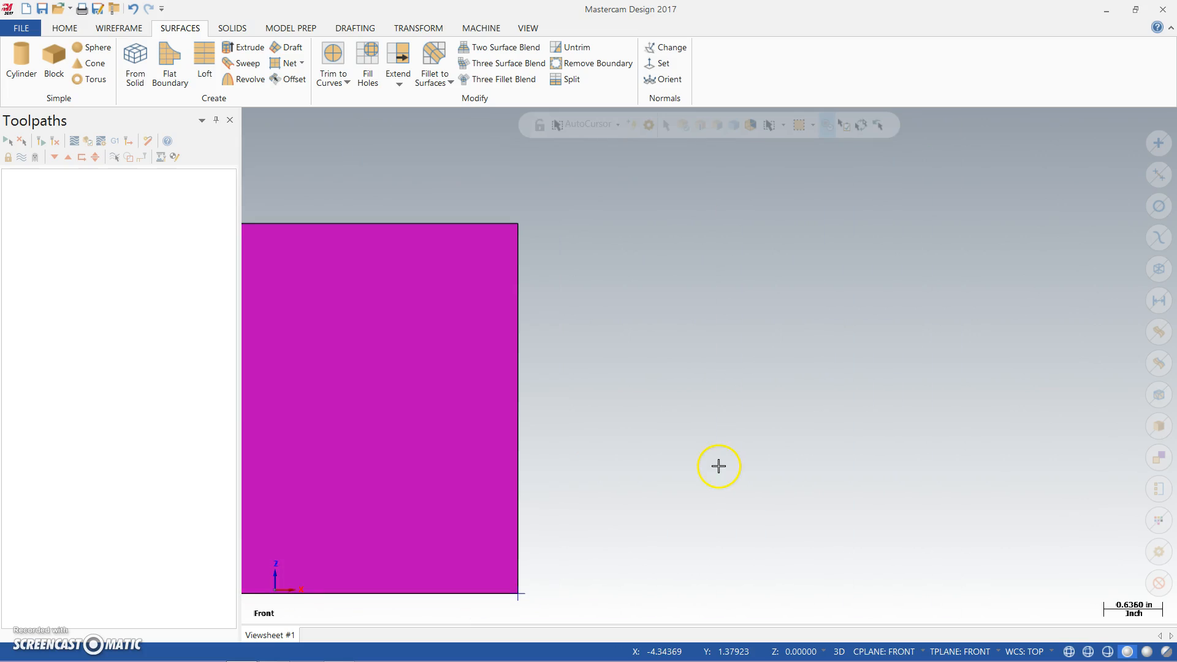
{"action": "right_click", "coordinate": [709, 352]}
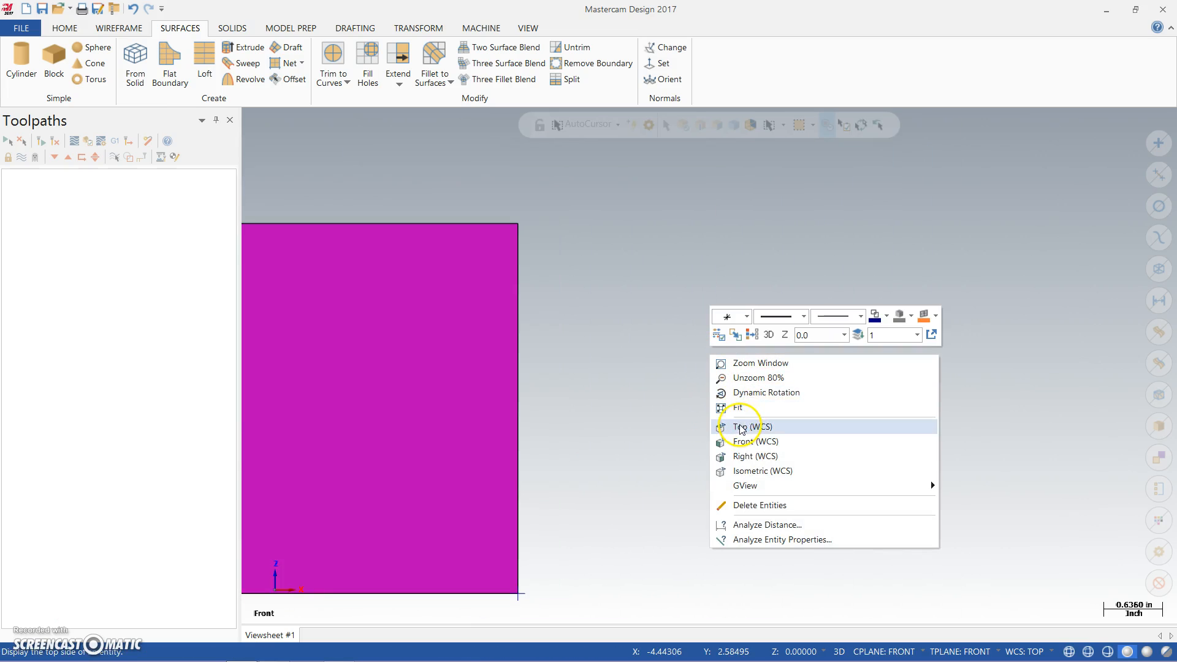
{"action": "left_click", "coordinate": [739, 428]}
{"action": "right_click", "coordinate": [718, 348]}
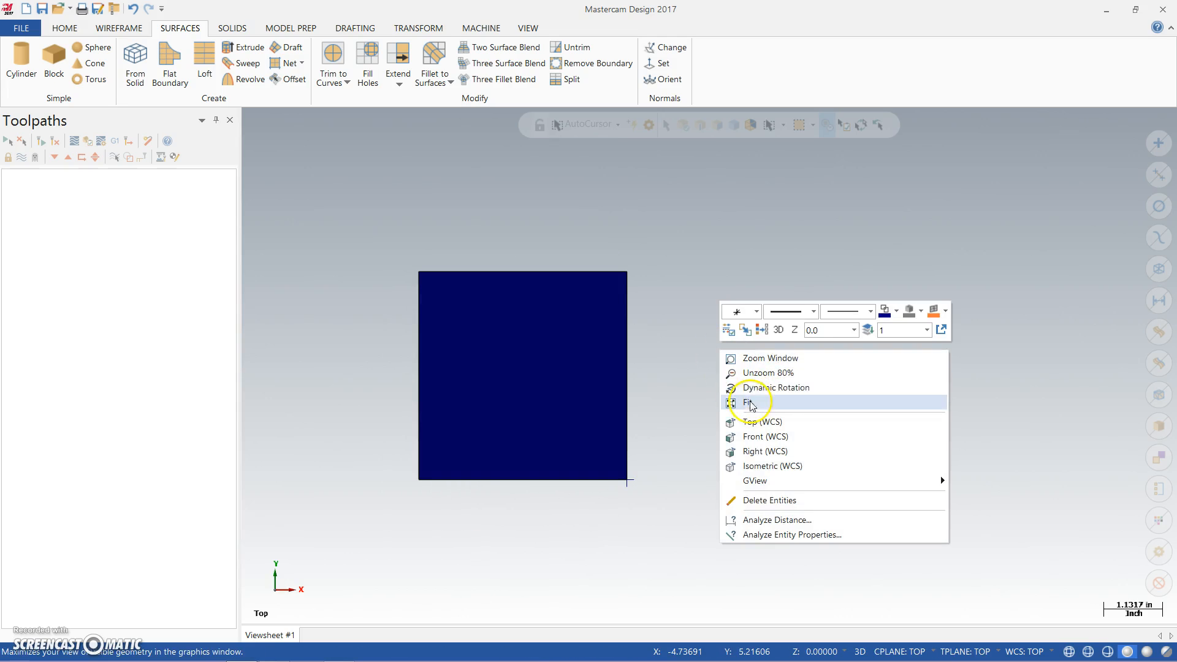
{"action": "left_click", "coordinate": [749, 403]}
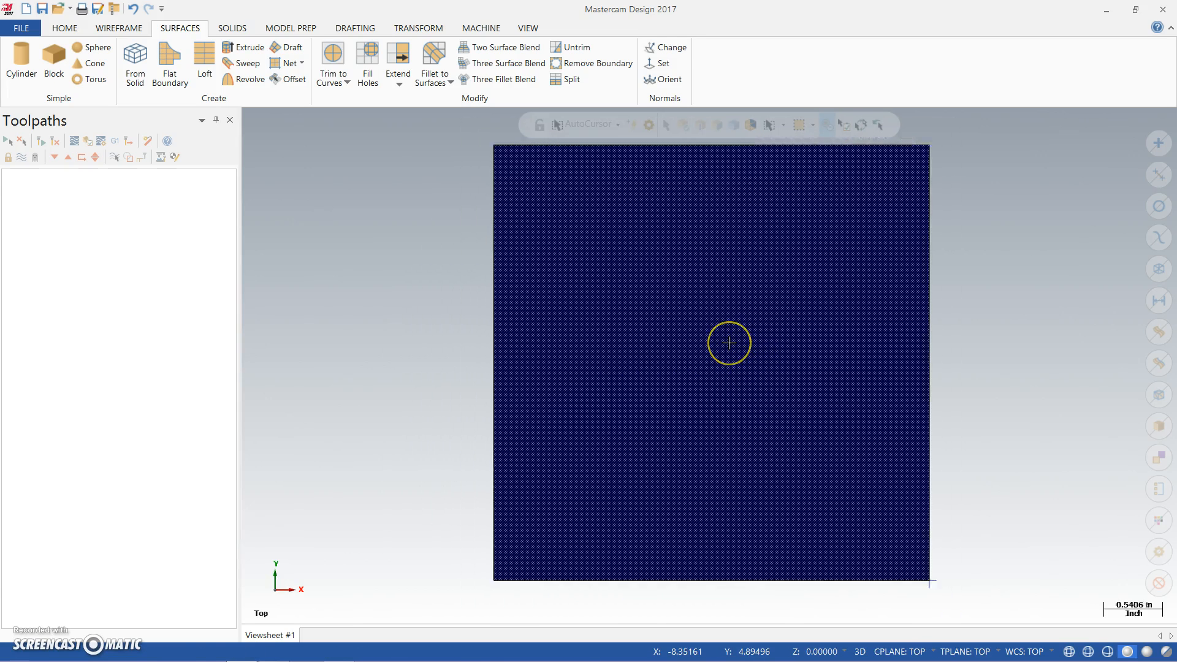
{"action": "scroll", "coordinate": [728, 343], "scroll_direction": "down", "scroll_amount": 2}
{"action": "left_click", "coordinate": [889, 308]}
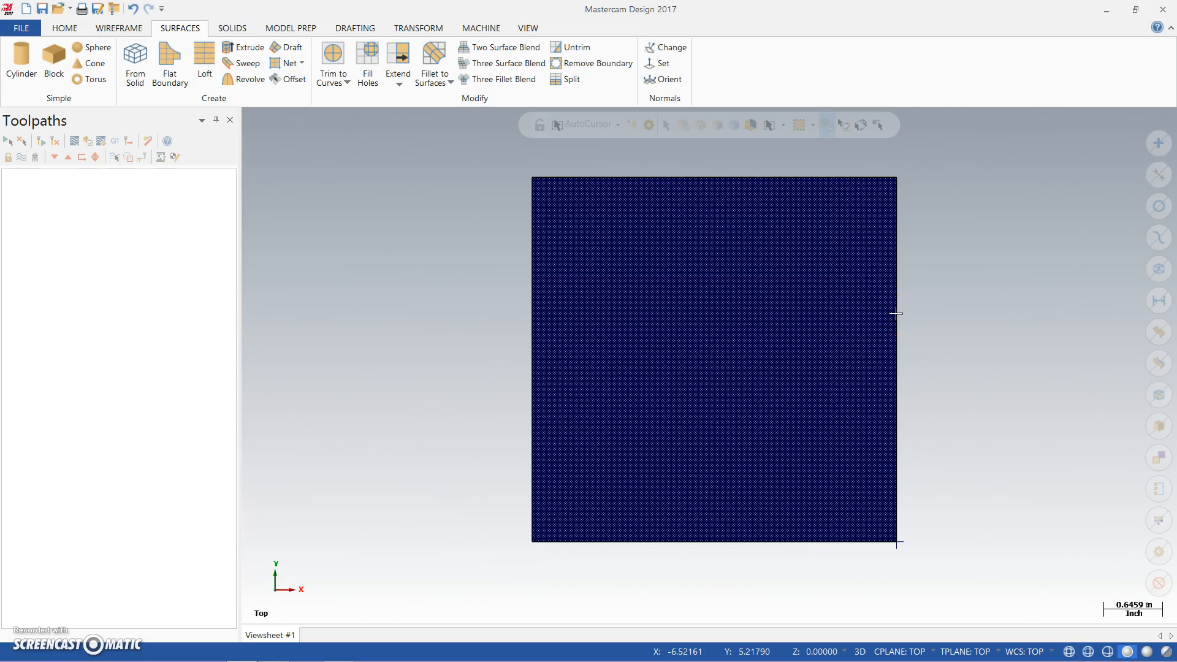
{"action": "scroll", "coordinate": [657, 370], "scroll_direction": "down", "scroll_amount": 2}
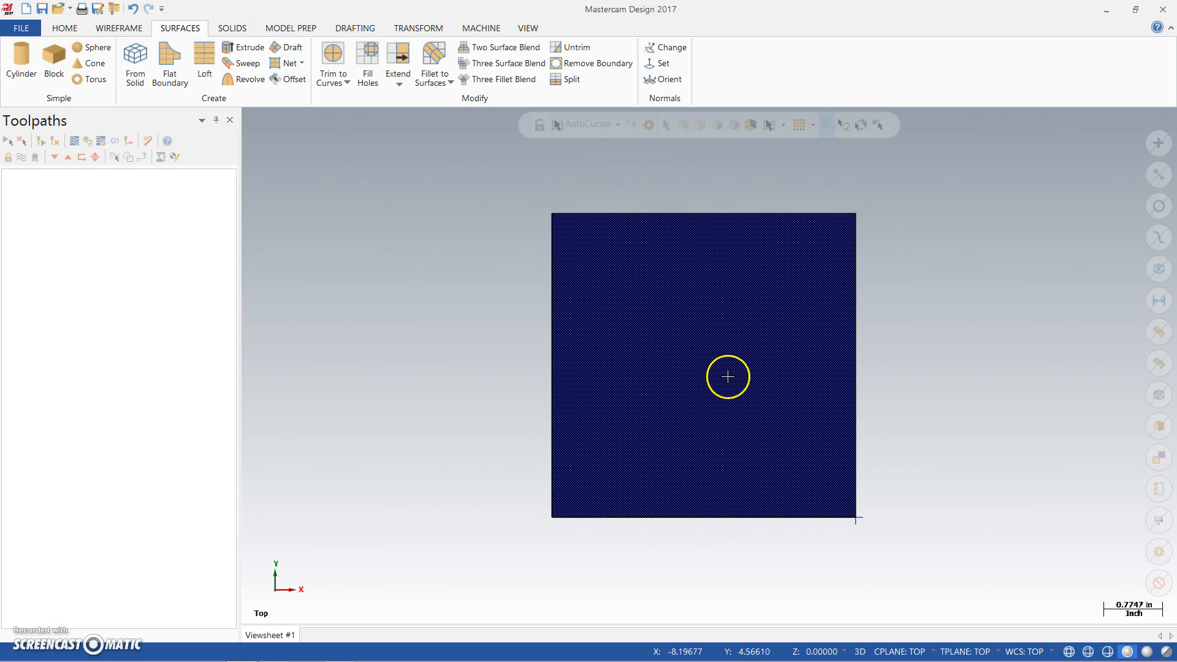
Step: Delete the block's dark blue top face so that its hollow interior can be seen
{"action": "mouse_move", "coordinate": [729, 376]}
{"action": "middle_mouse_down"}
{"action": "mouse_move", "coordinate": [697, 350]}
{"action": "mouse_move", "coordinate": [700, 304]}
{"action": "mouse_move", "coordinate": [665, 321]}
{"action": "mouse_move", "coordinate": [661, 310]}
{"action": "middle_mouse_up"}
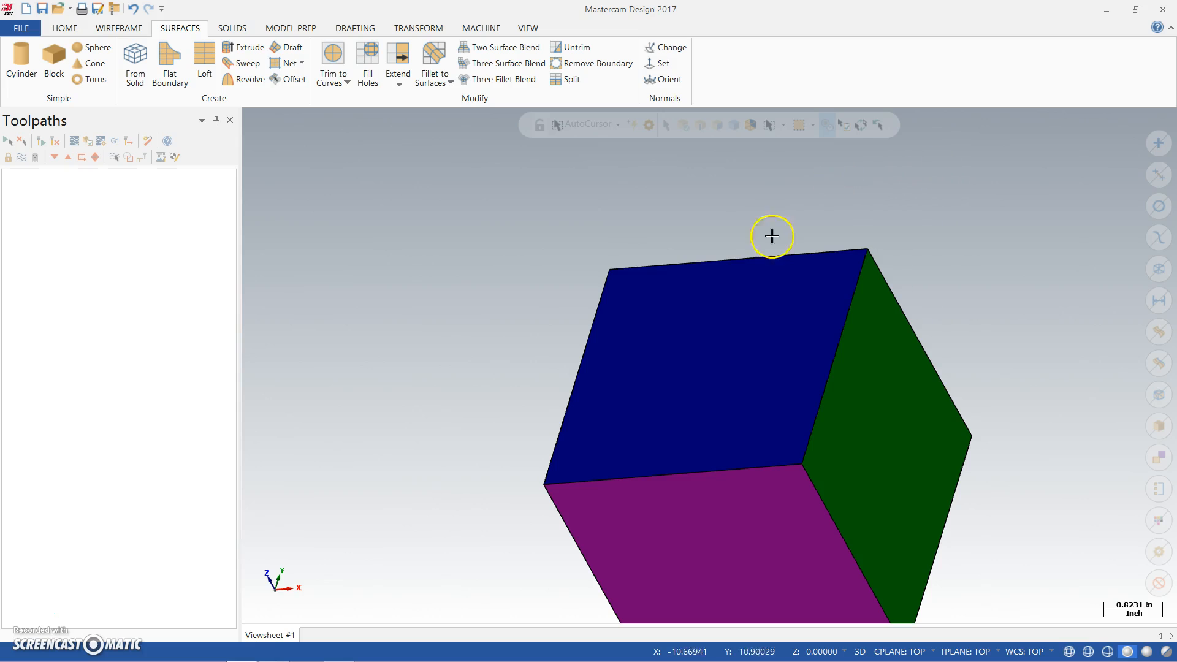
{"action": "left_click", "coordinate": [734, 351]}
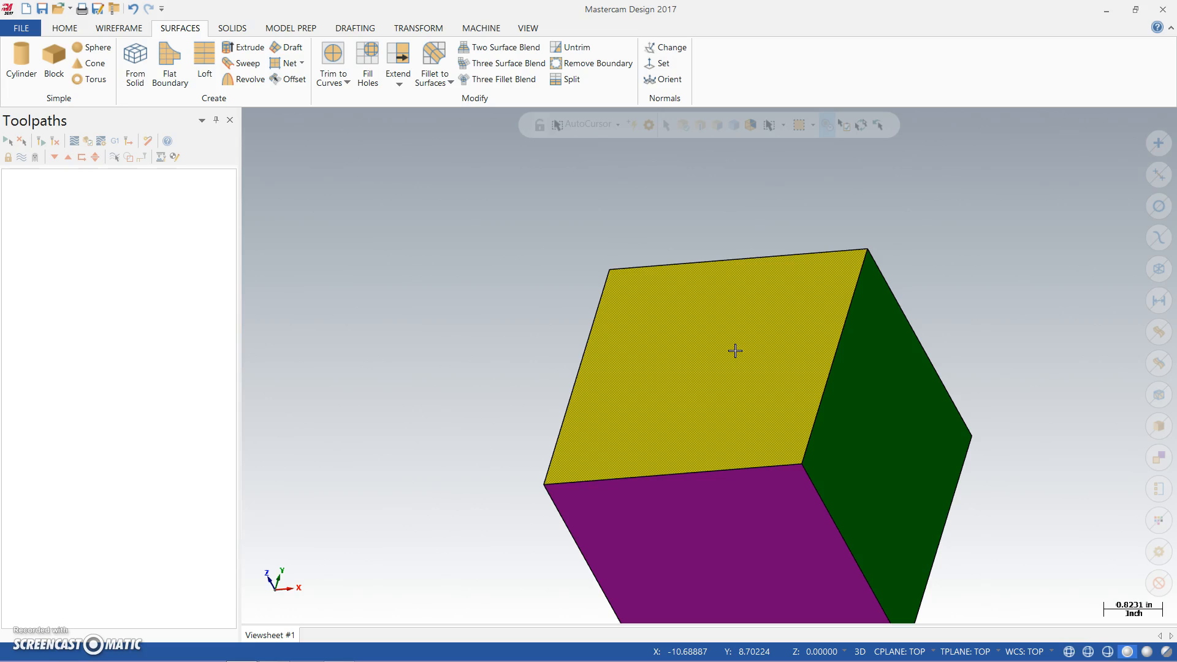
{"action": "key", "text": "Delete"}
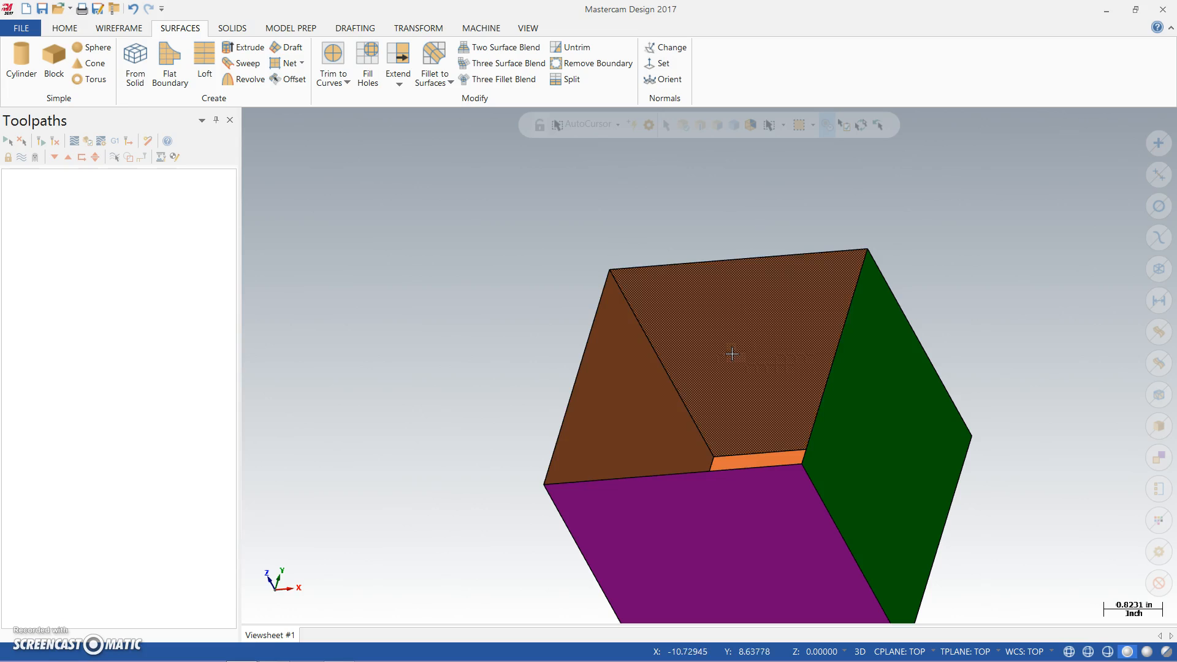
{"action": "scroll", "coordinate": [988, 522], "scroll_direction": "down", "scroll_amount": 1}
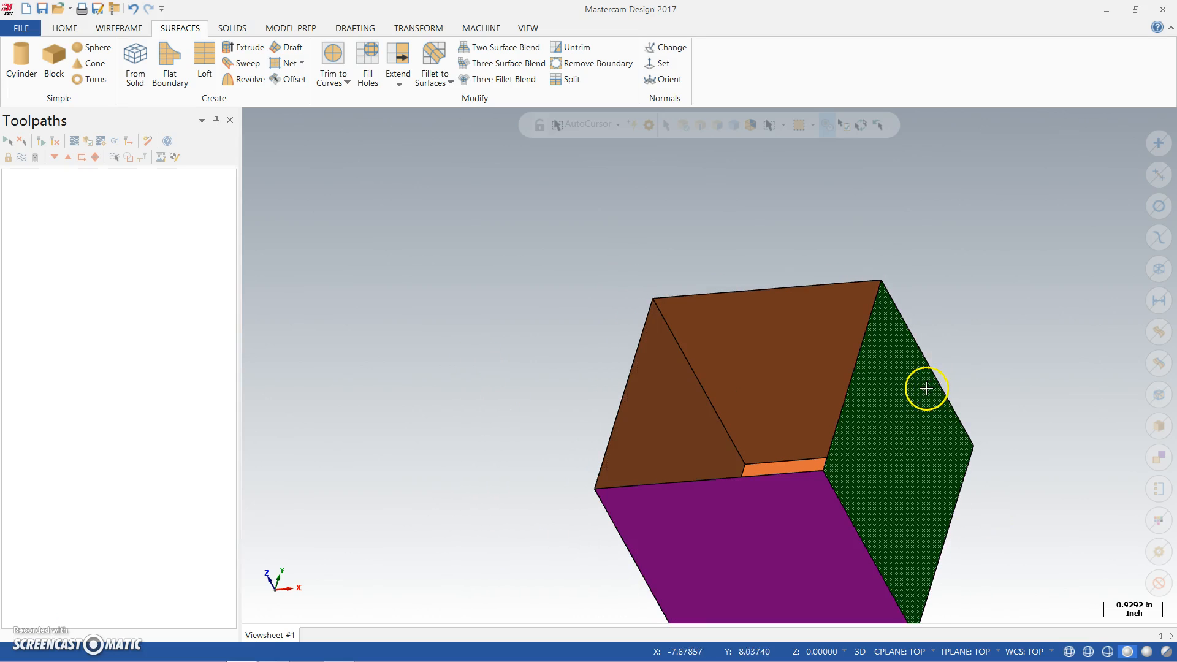
{"action": "scroll", "coordinate": [925, 392], "scroll_direction": "up", "scroll_amount": 1}
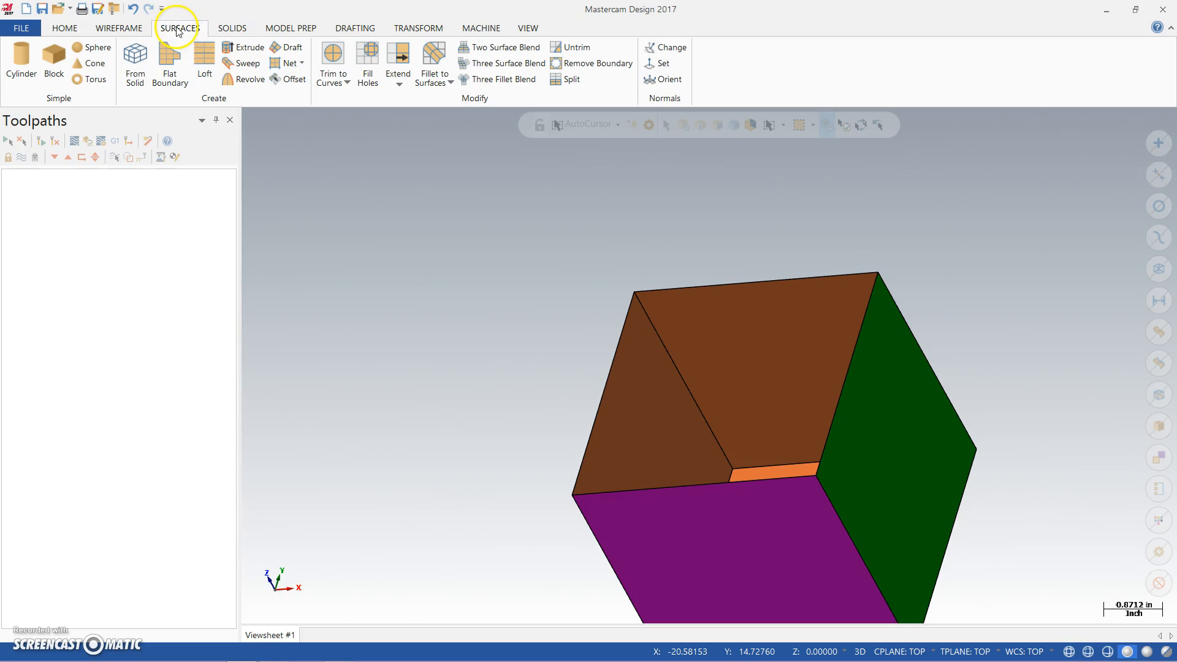
{"action": "left_click", "coordinate": [231, 32]}
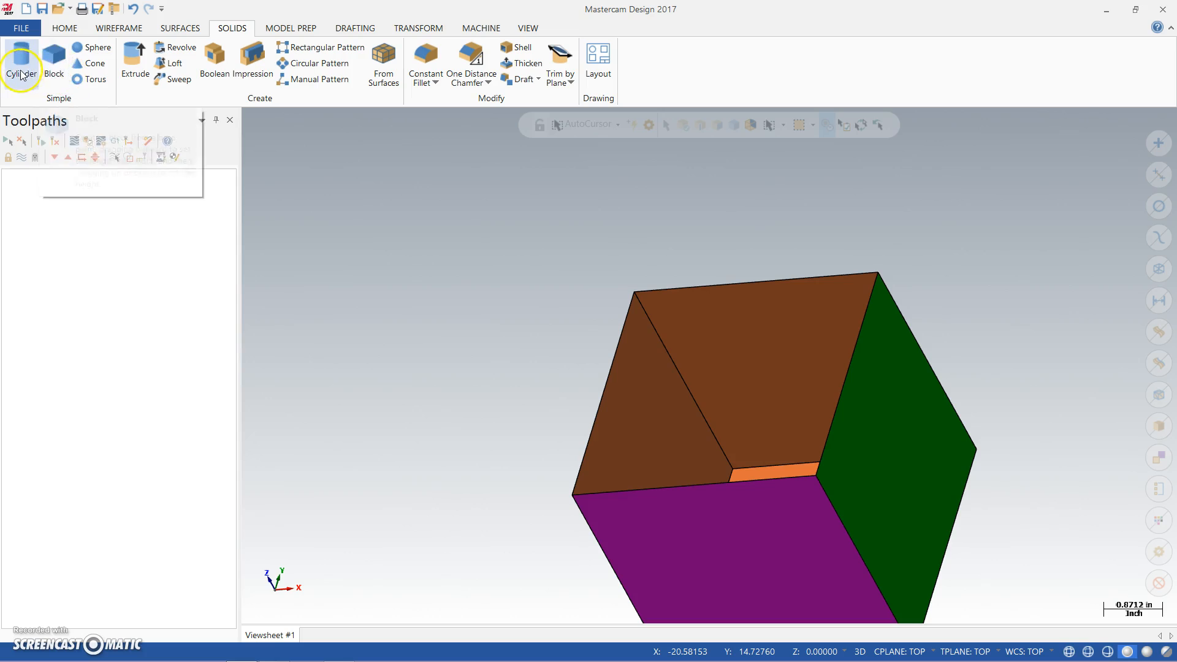
{"action": "left_click", "coordinate": [180, 28]}
{"action": "scroll", "coordinate": [545, 331], "scroll_direction": "down", "scroll_amount": 3}
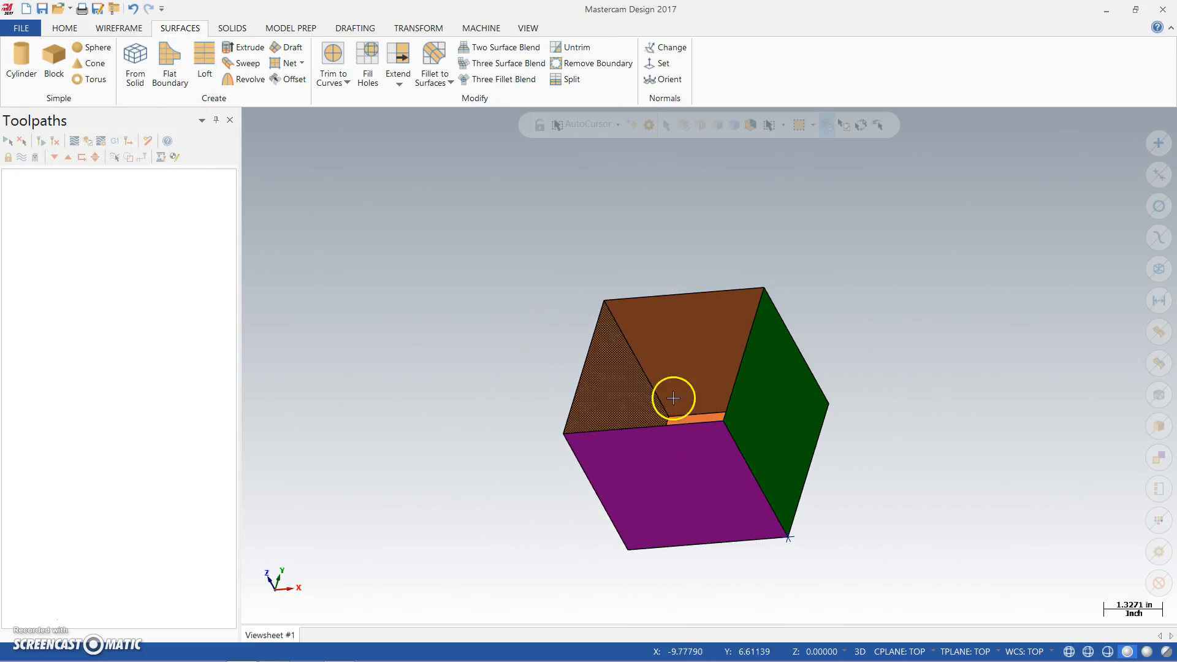
Step: Clear the selection of the magenta front face and delete the block's green right side face
{"action": "left_click", "coordinate": [708, 477]}
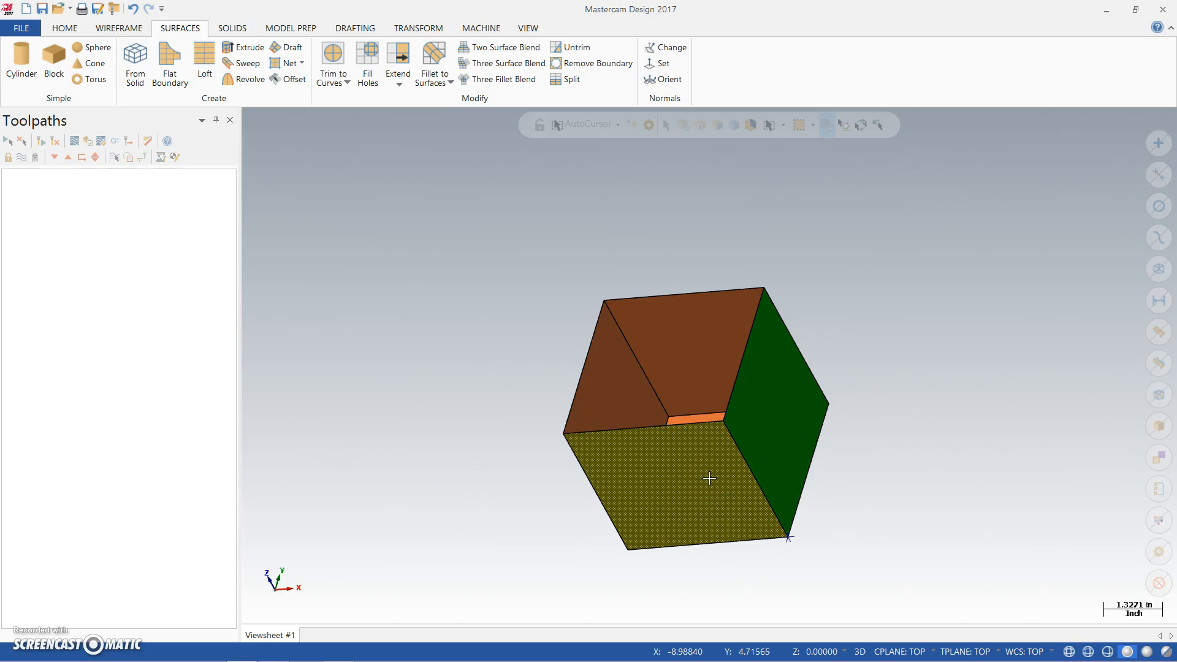
{"action": "left_click", "coordinate": [833, 551]}
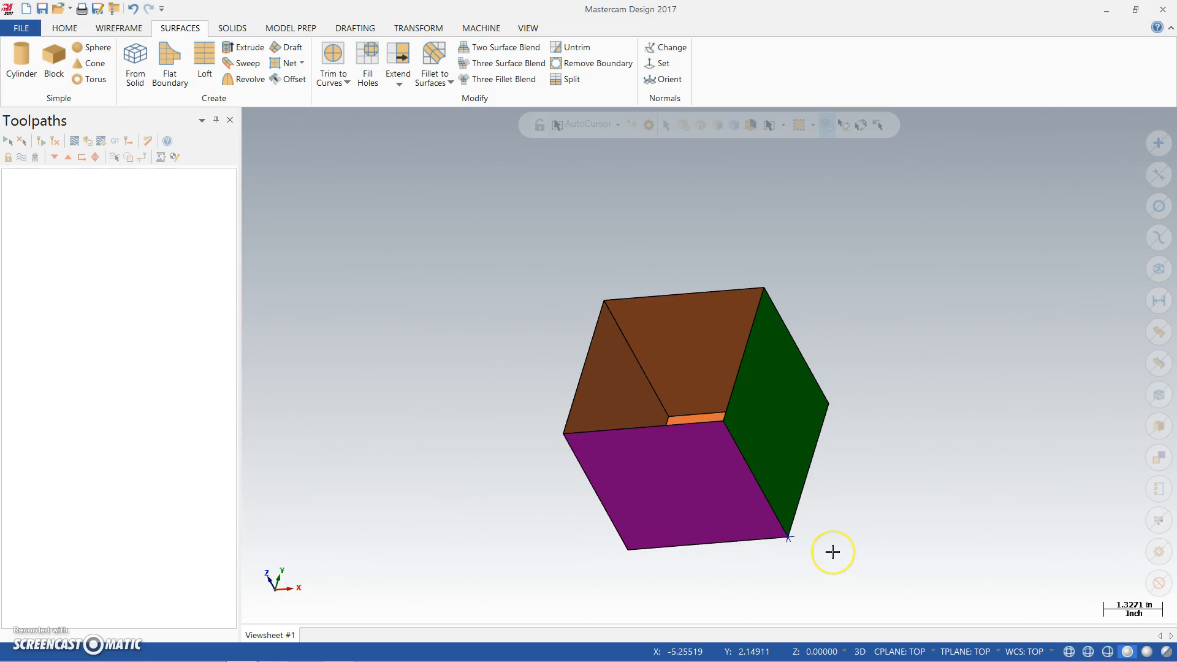
{"action": "left_click", "coordinate": [788, 399]}
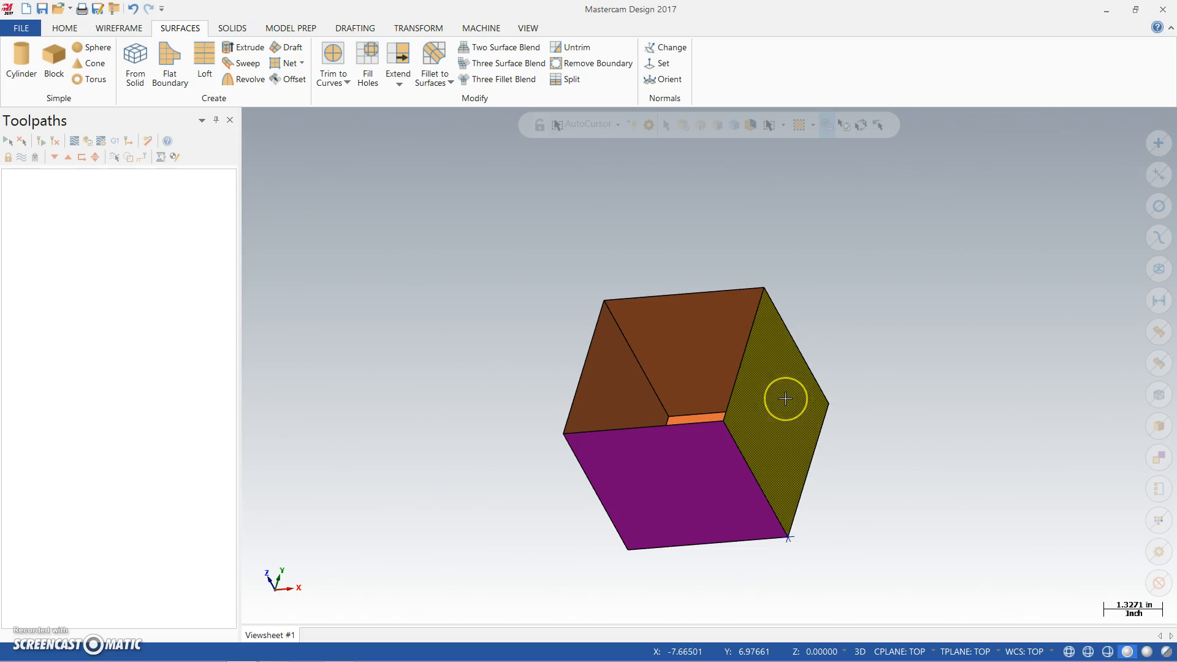
{"action": "key", "text": "Delete"}
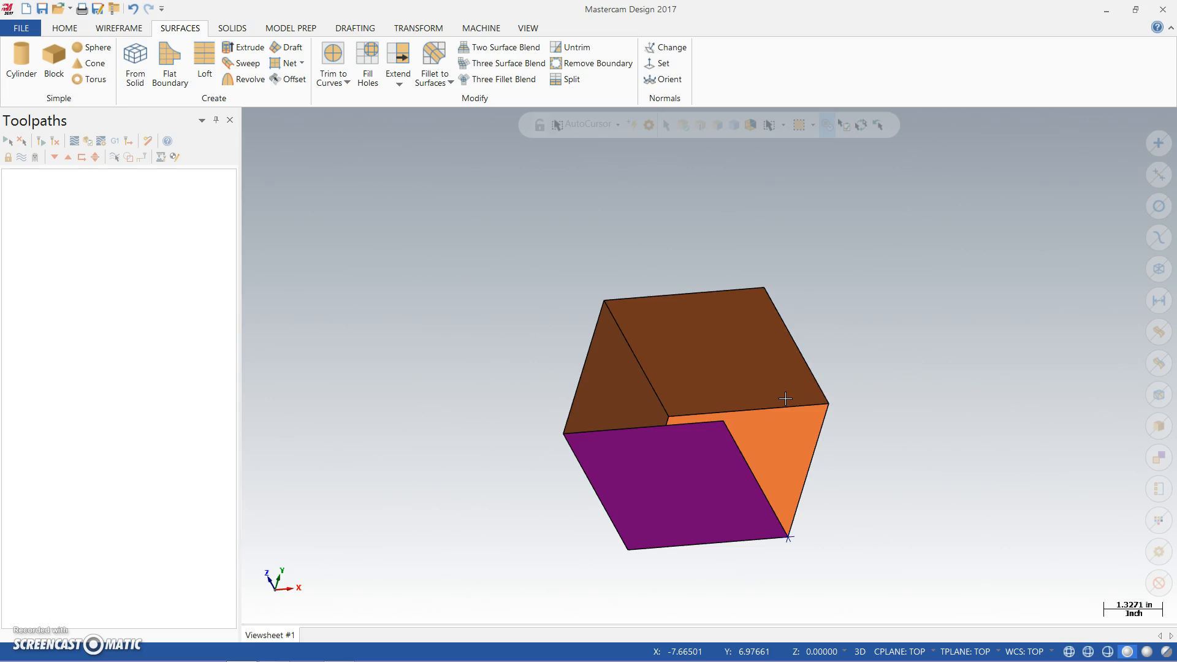
Step: Recolour the block's magenta front face black from the standard wireframe colours
{"action": "scroll", "coordinate": [874, 443], "scroll_direction": "down", "scroll_amount": 1}
{"action": "mouse_move", "coordinate": [875, 442]}
{"action": "middle_mouse_down"}
{"action": "mouse_move", "coordinate": [848, 489]}
{"action": "mouse_move", "coordinate": [914, 404]}
{"action": "mouse_move", "coordinate": [823, 417]}
{"action": "middle_mouse_up"}
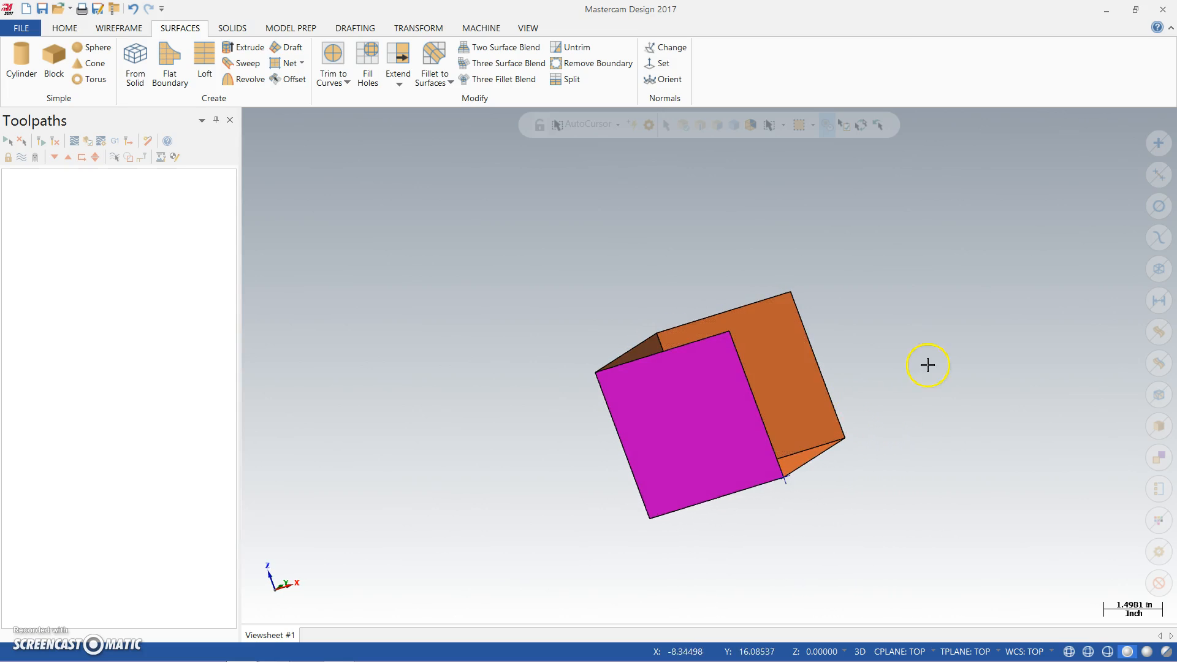
{"action": "left_click", "coordinate": [715, 401]}
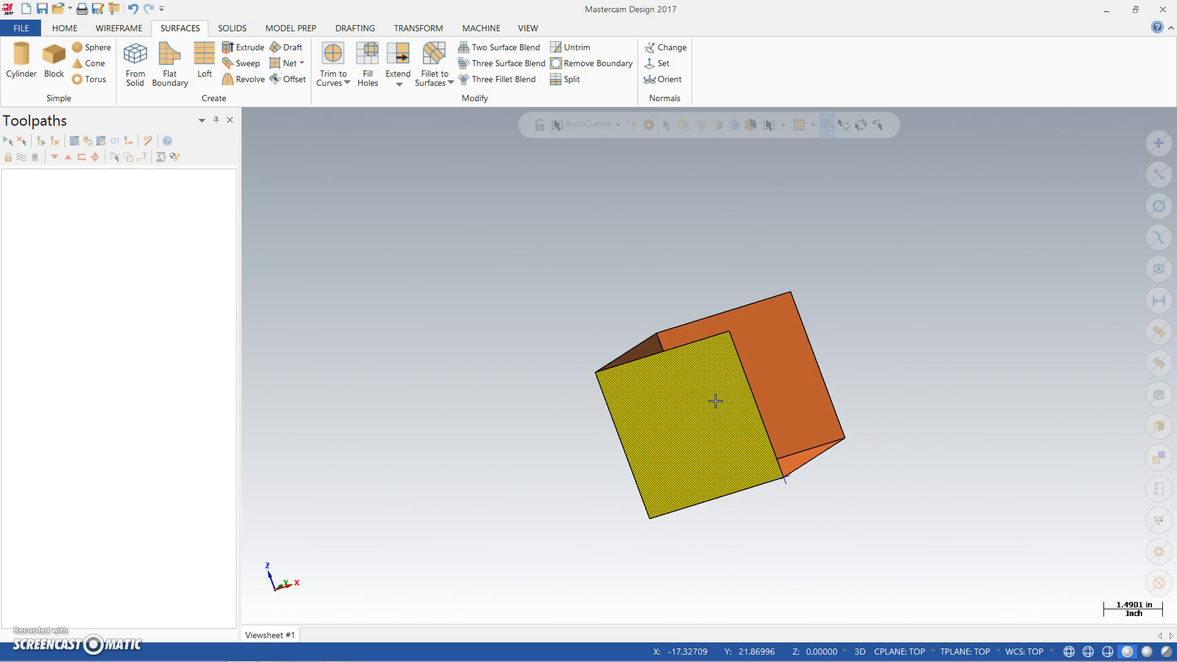
{"action": "right_click", "coordinate": [716, 402]}
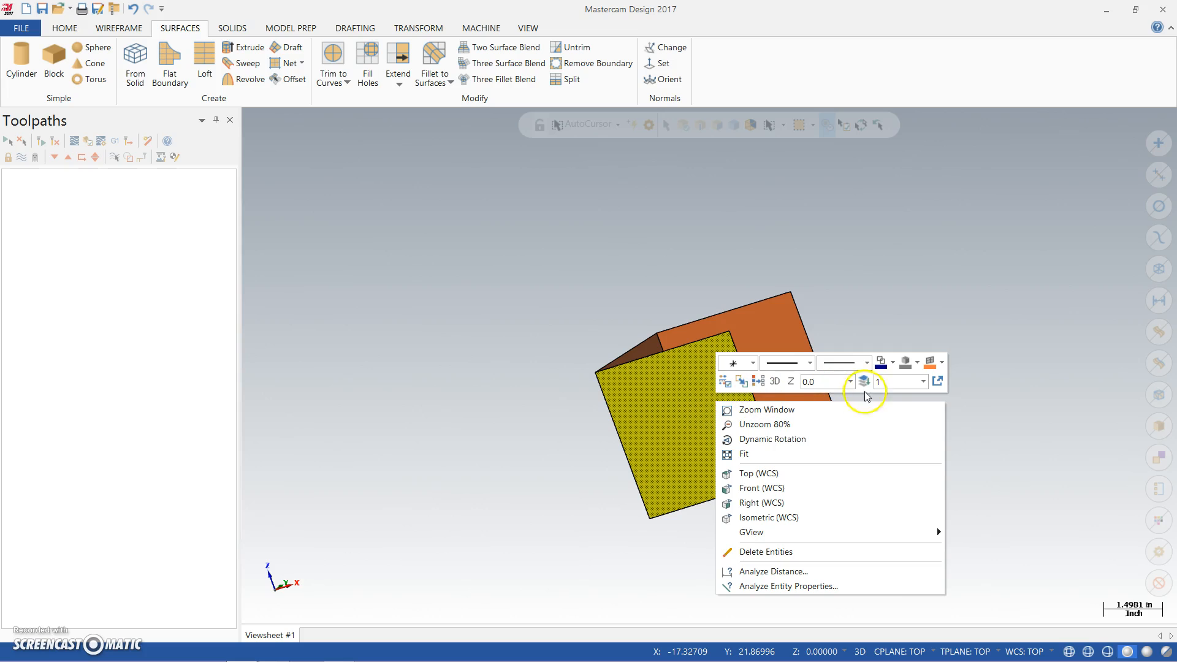
{"action": "left_click", "coordinate": [892, 364]}
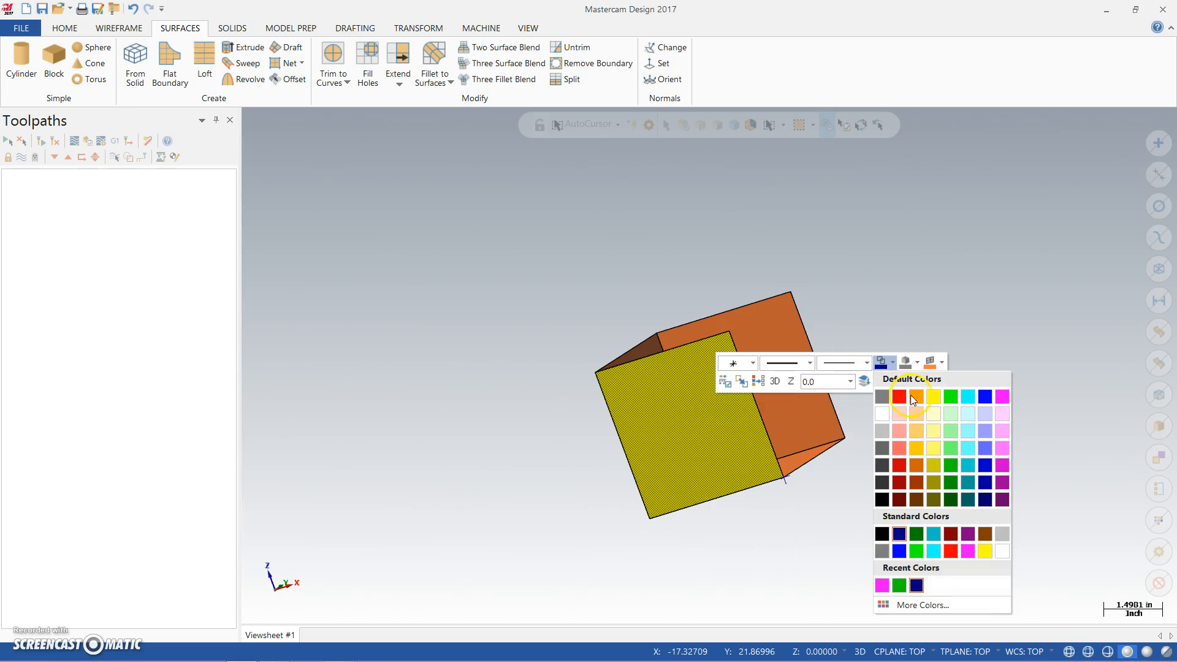
{"action": "left_click", "coordinate": [881, 533]}
Step: Delete the block's back face, and window-select and delete all the remaining surfaces
{"action": "left_click", "coordinate": [789, 331]}
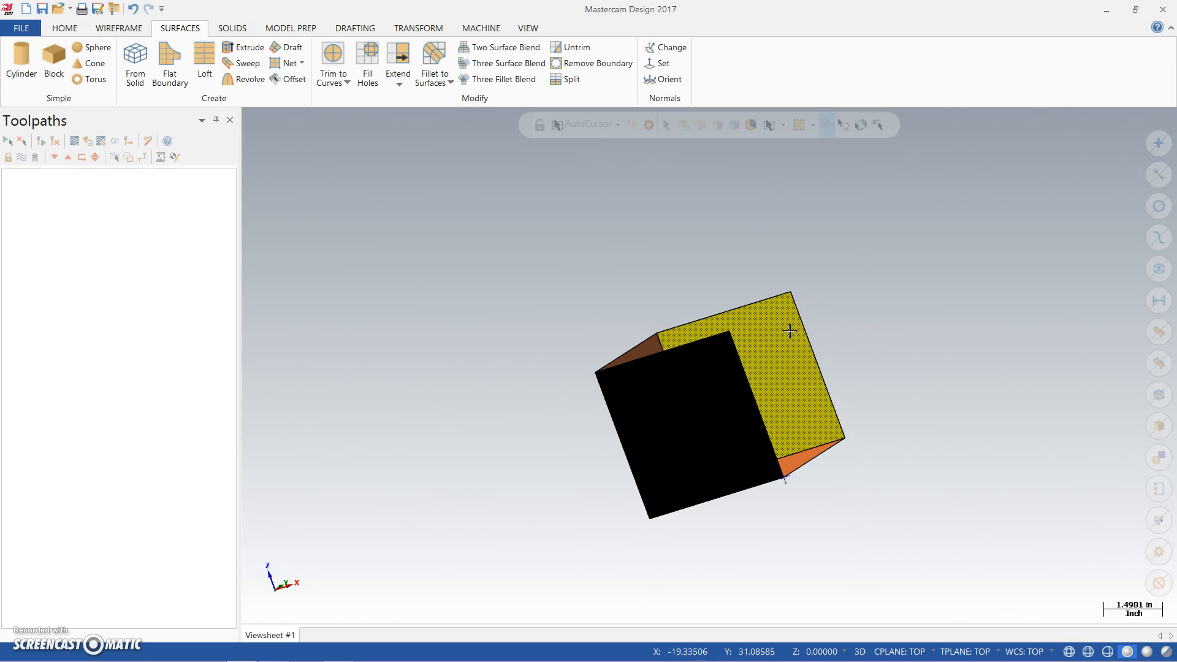
{"action": "key", "text": "Delete"}
{"action": "middle_click_drag", "start_coordinate": [821, 336], "coordinate": [861, 380]}
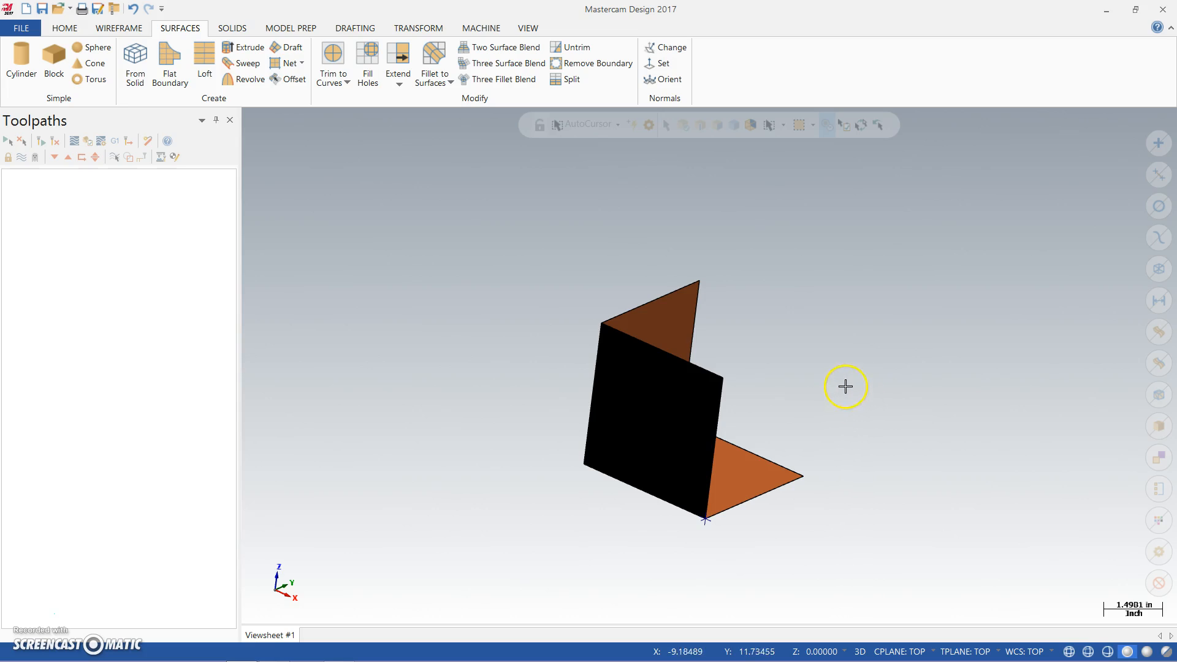
{"action": "left_click_drag", "start_coordinate": [888, 245], "coordinate": [520, 555]}
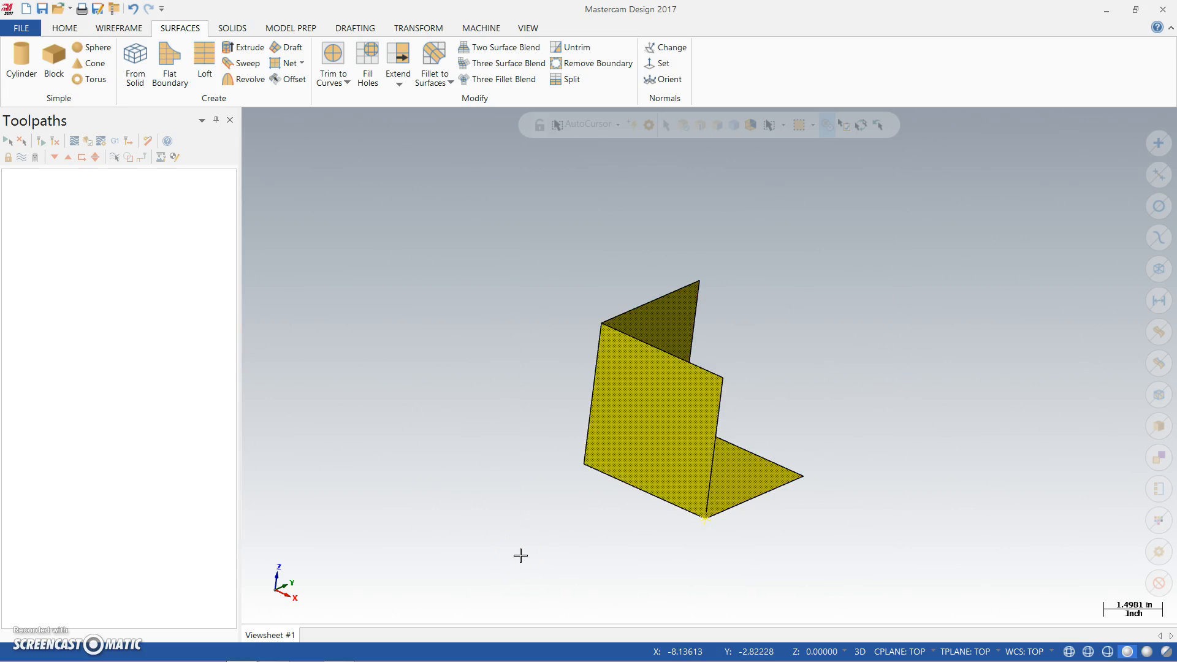
{"action": "key", "text": "Delete"}
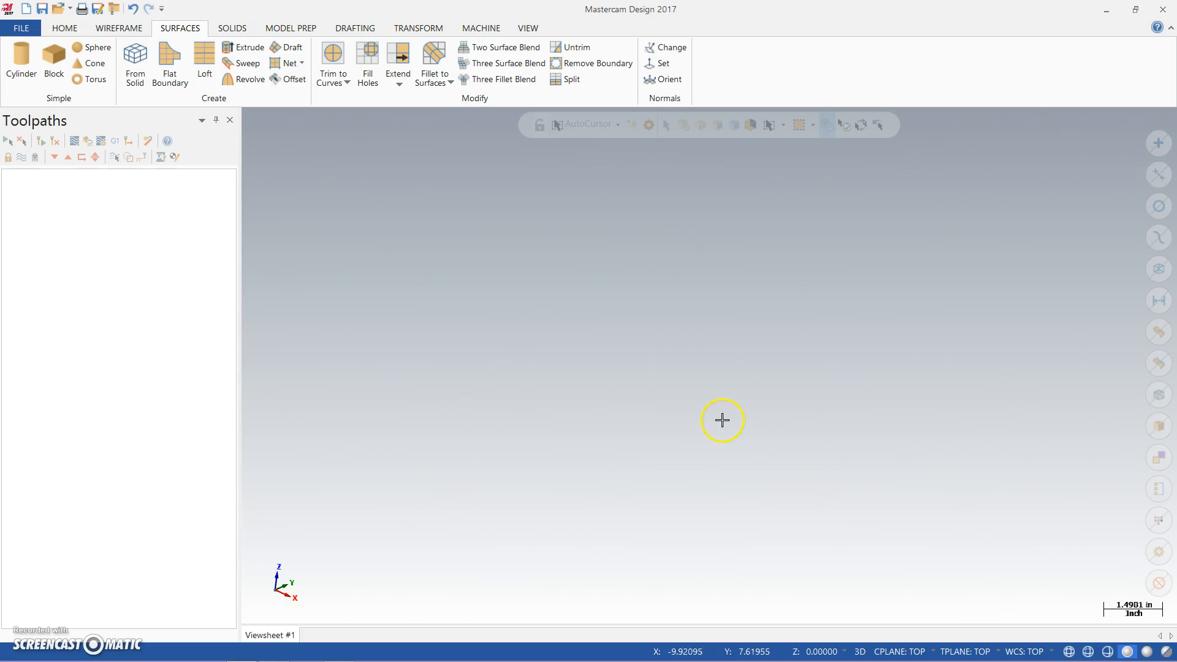
Step: Set the empty graphics area to the Top (WCS) view for drawing wireframe geometry
{"action": "right_click", "coordinate": [714, 378]}
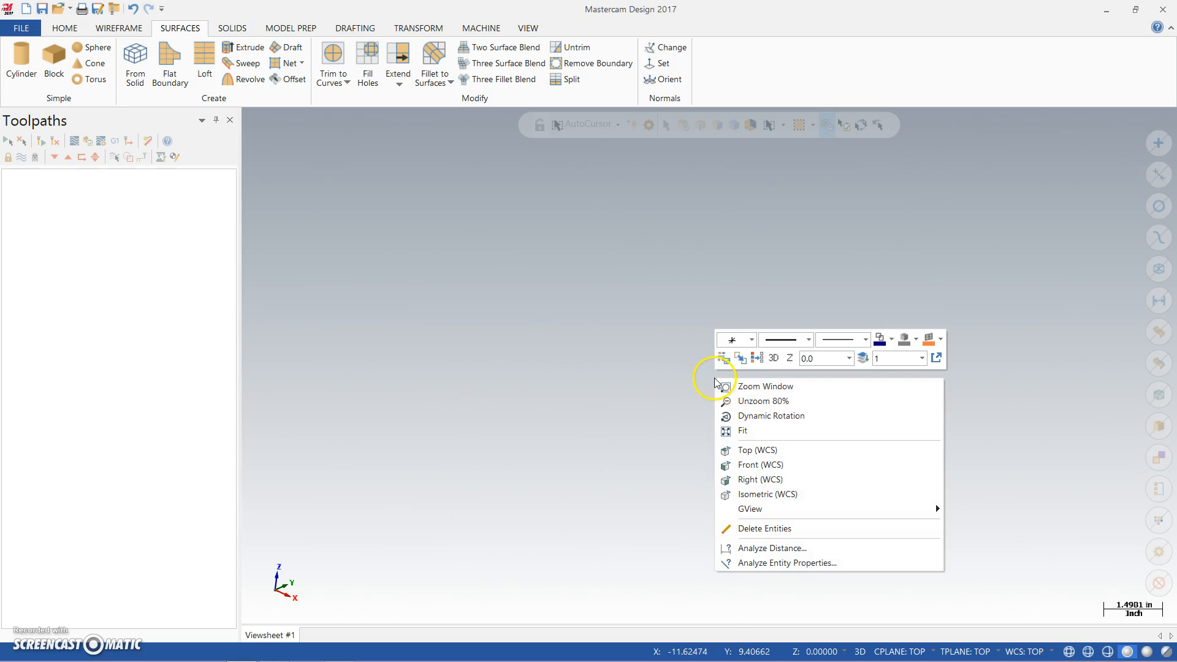
{"action": "left_click", "coordinate": [752, 451]}
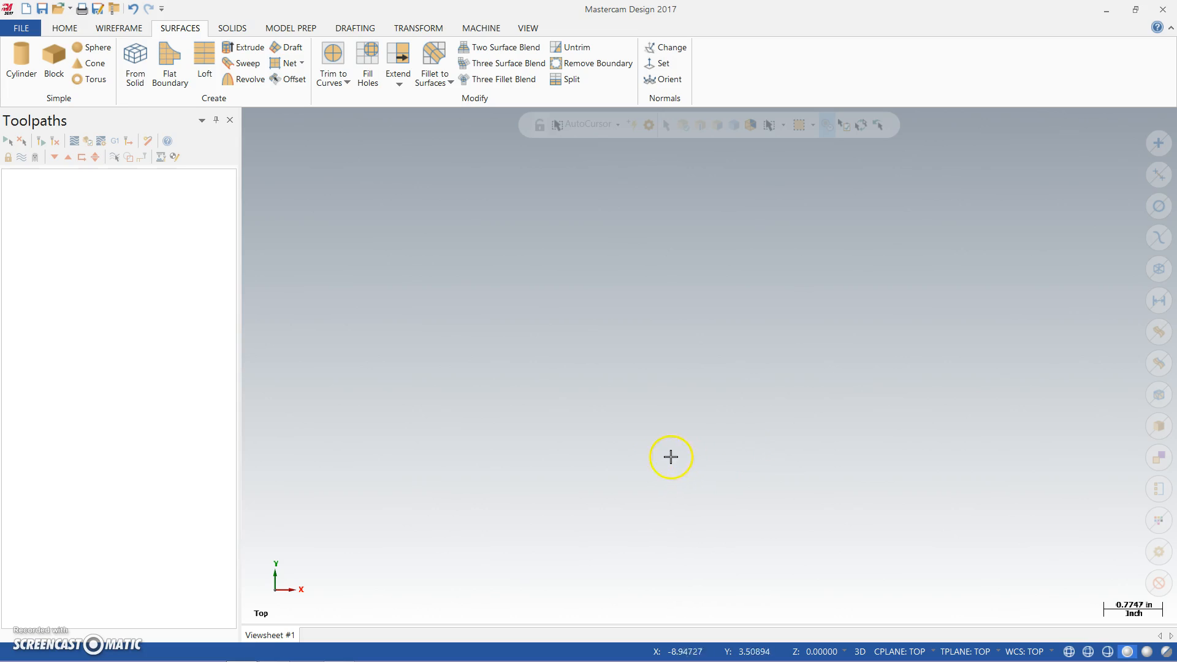
{"action": "middle_click_drag", "start_coordinate": [641, 454], "coordinate": [673, 384]}
{"action": "right_click", "coordinate": [675, 384]}
{"action": "left_click", "coordinate": [689, 455]}
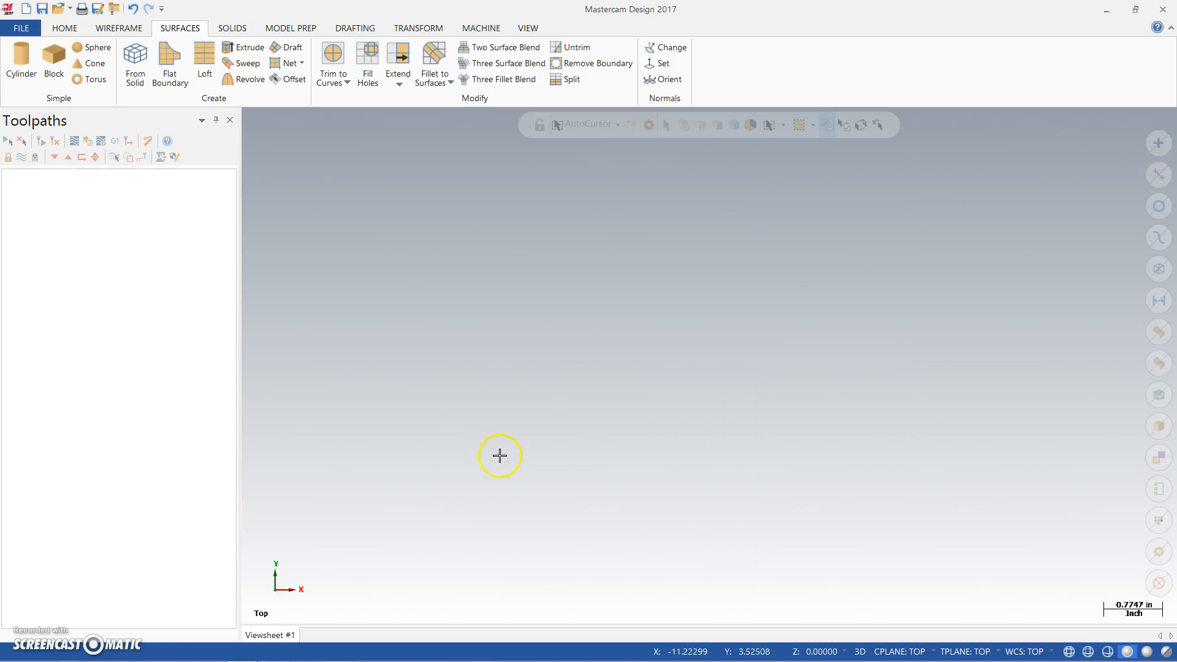
Step: Draw a Circle Center Point circle with a radius of 3 inches, centred near the middle of the graphics area
{"action": "left_click", "coordinate": [115, 31]}
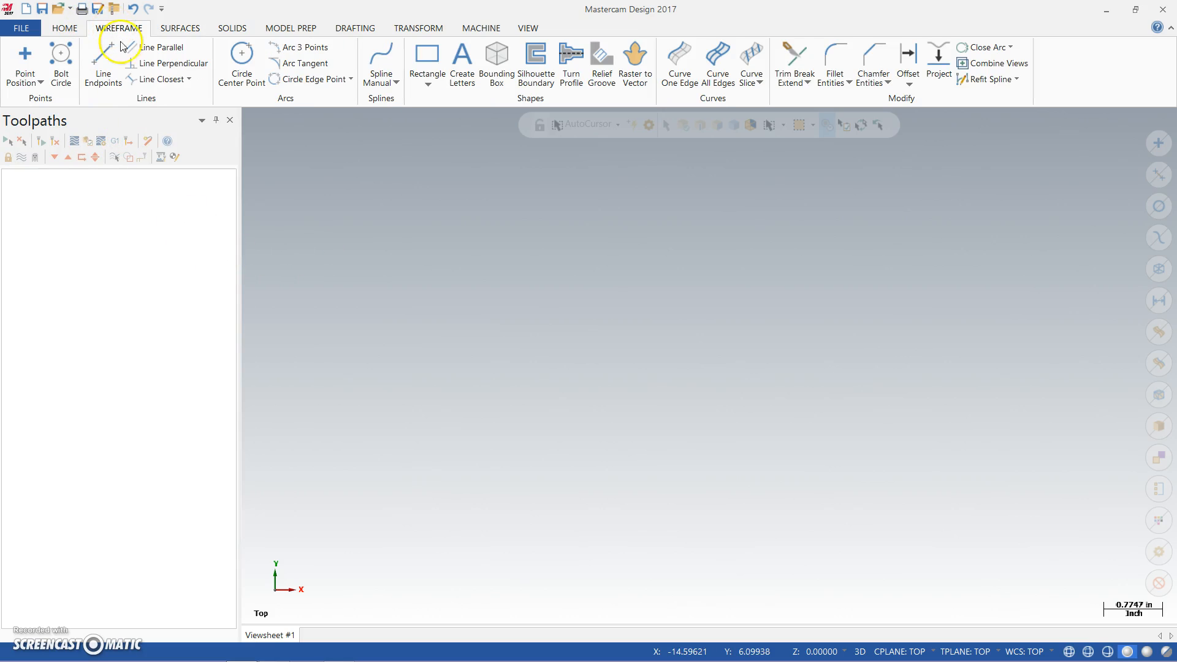
{"action": "left_click", "coordinate": [38, 74]}
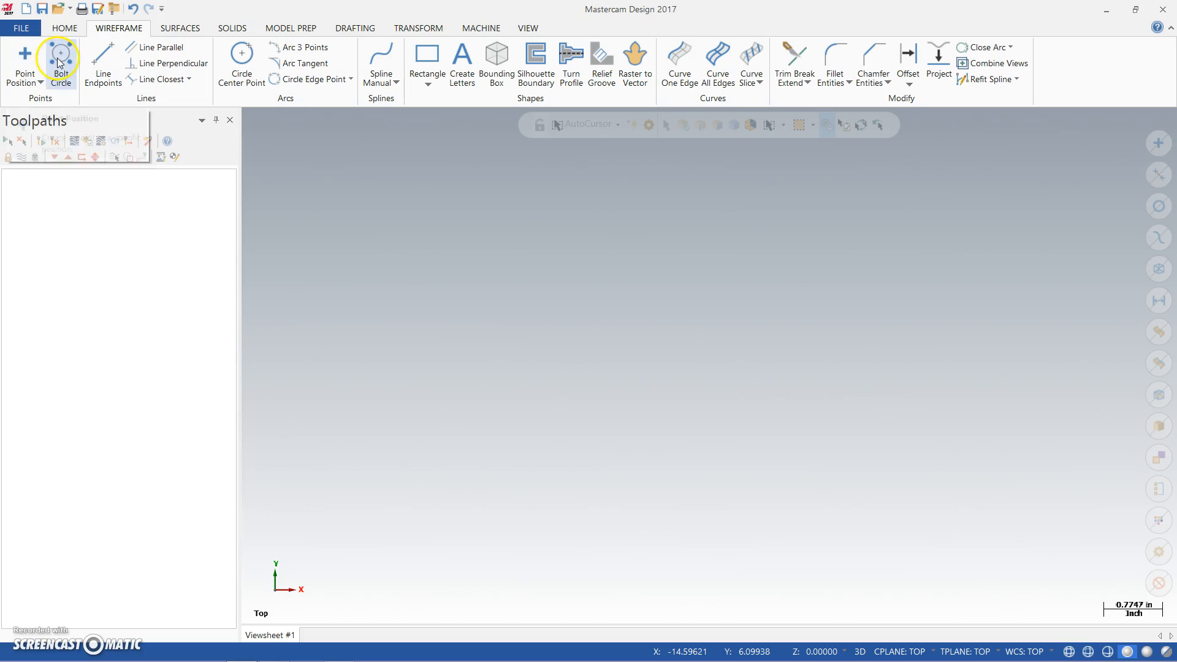
{"action": "left_click", "coordinate": [244, 60]}
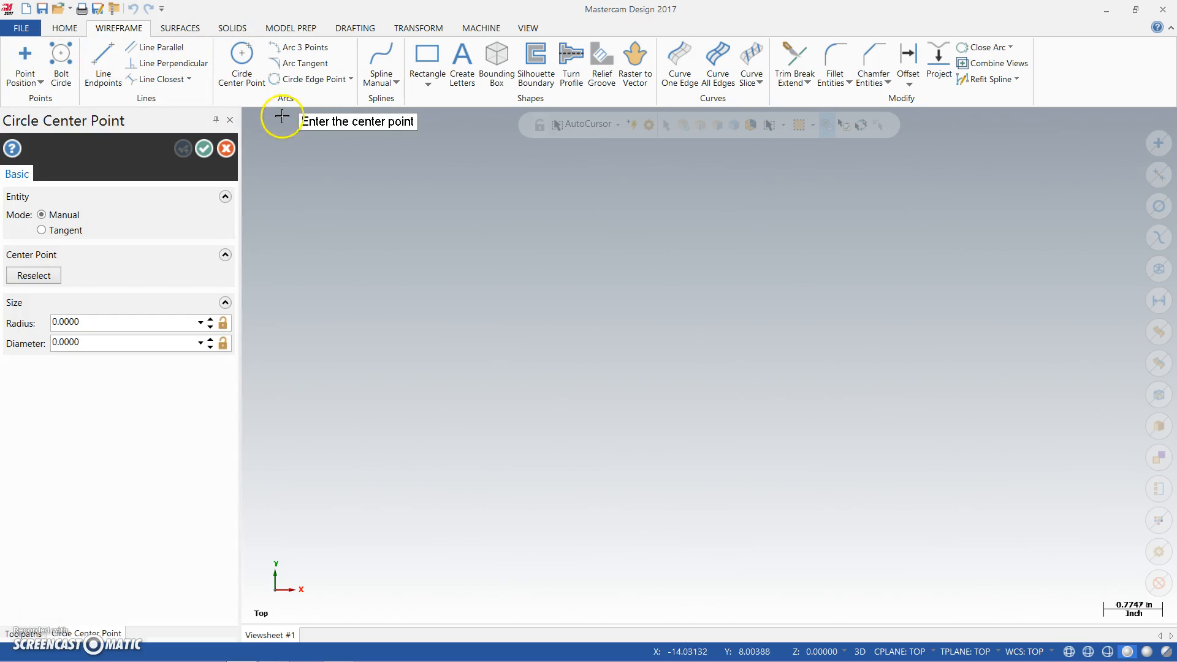
{"action": "left_click", "coordinate": [613, 325]}
{"action": "left_click", "coordinate": [107, 317]}
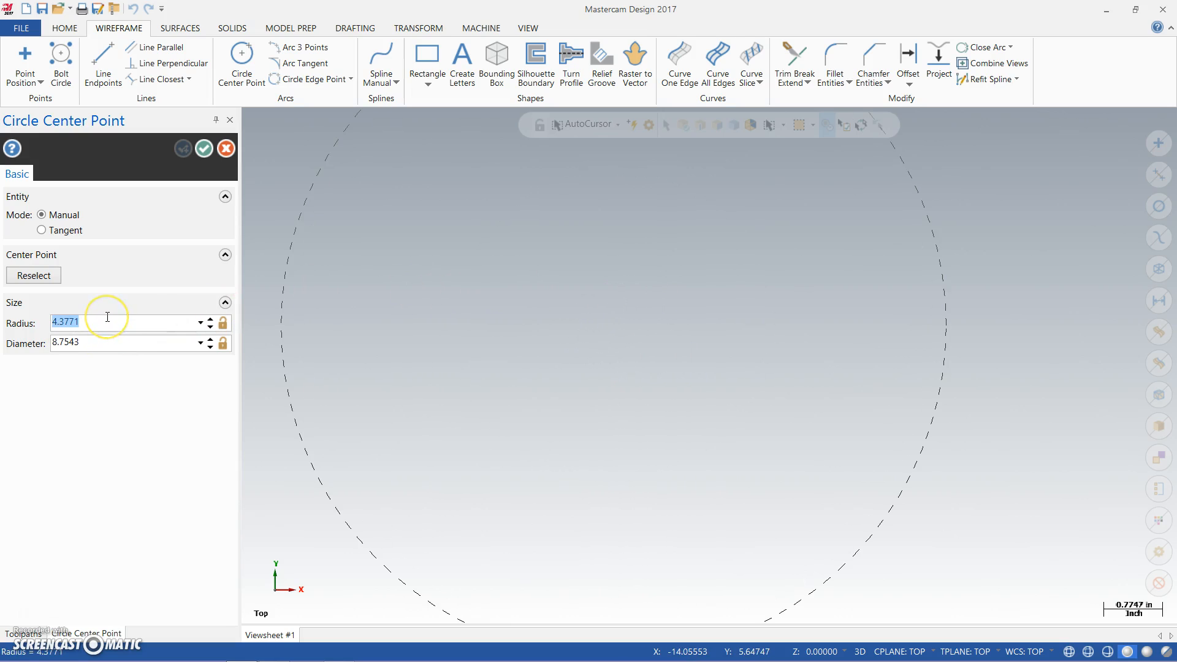
{"action": "type", "text": "3"}
{"action": "key", "text": "Return"}
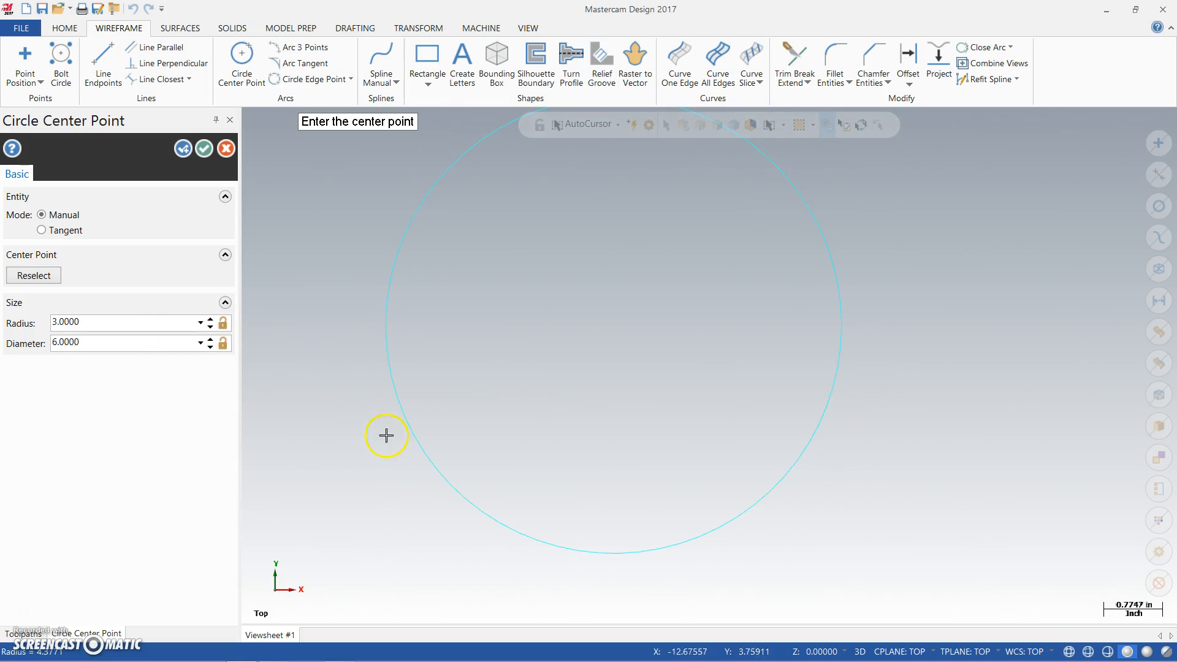
{"action": "left_click", "coordinate": [204, 150]}
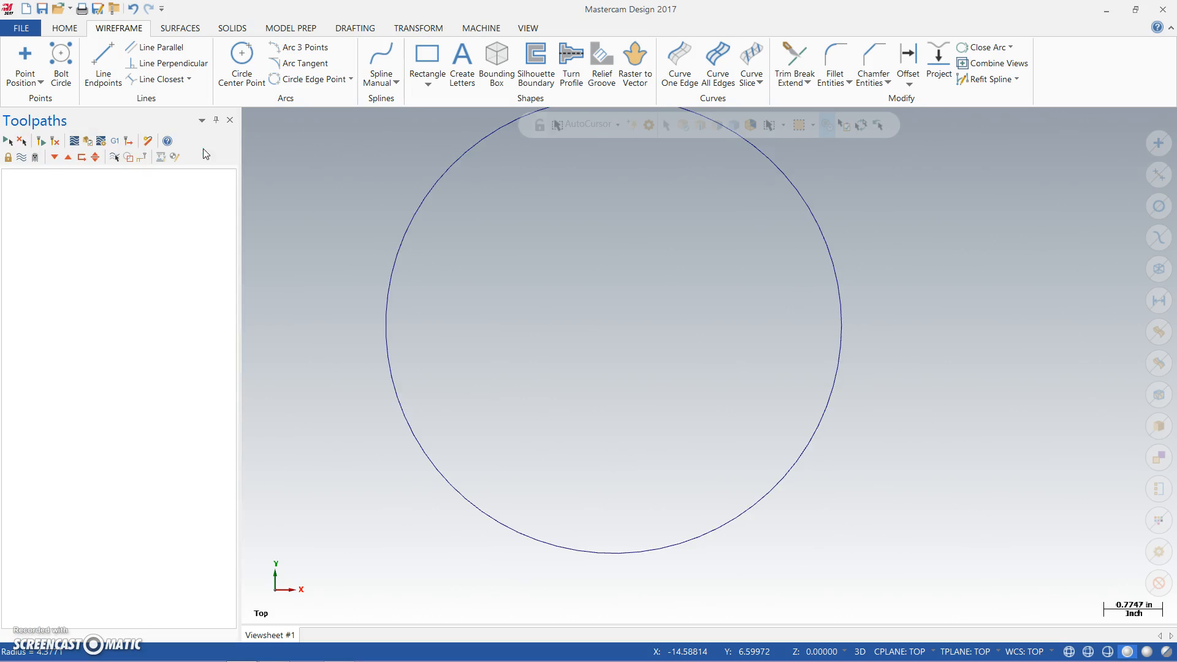
Step: Display the coordinate axes and examine where the 3-inch-radius circle lies relative to the origin
{"action": "scroll", "coordinate": [625, 356], "scroll_direction": "down", "scroll_amount": 1}
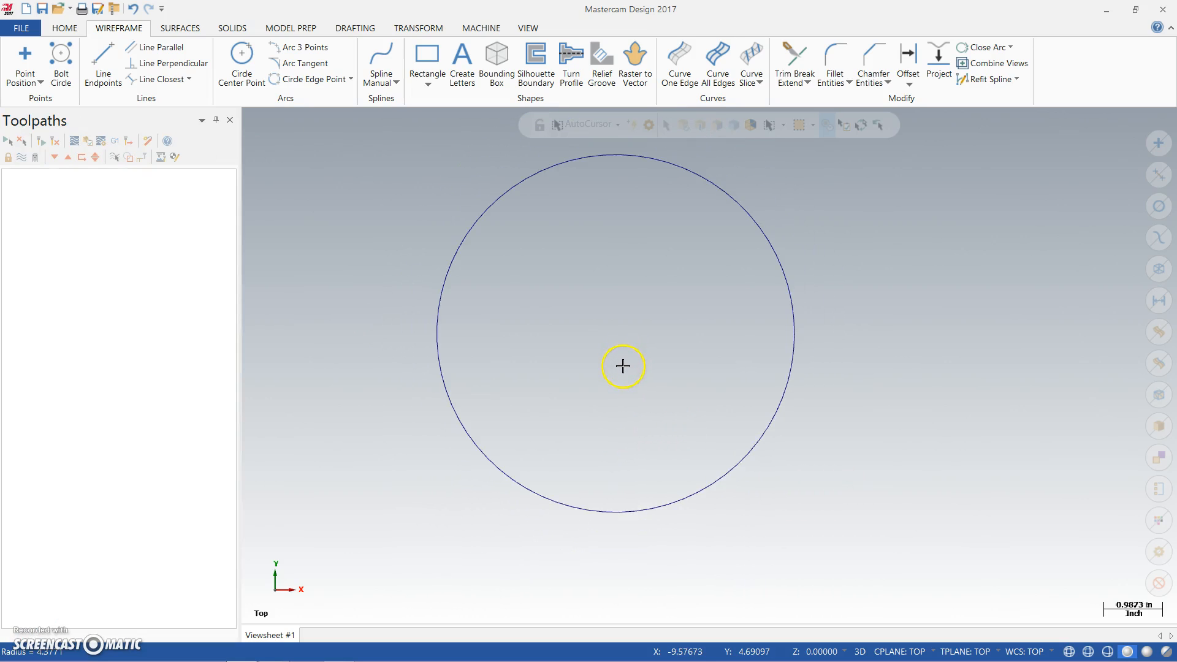
{"action": "scroll", "coordinate": [623, 365], "scroll_direction": "down", "scroll_amount": 1}
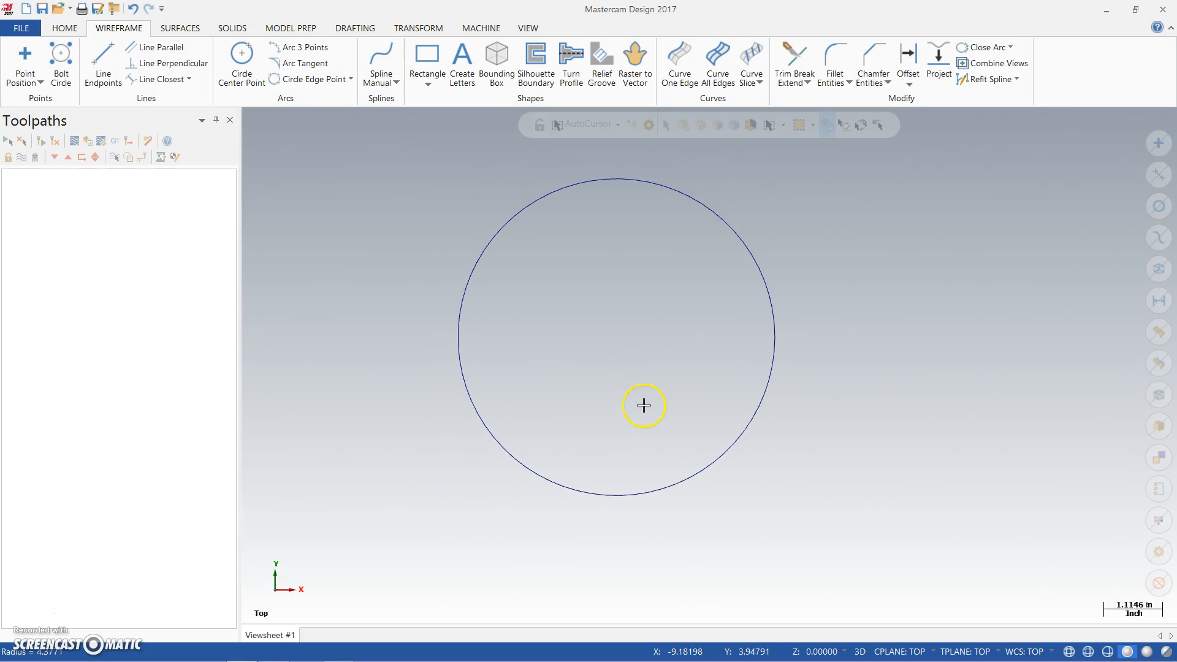
{"action": "scroll", "coordinate": [569, 391], "scroll_direction": "down", "scroll_amount": 3}
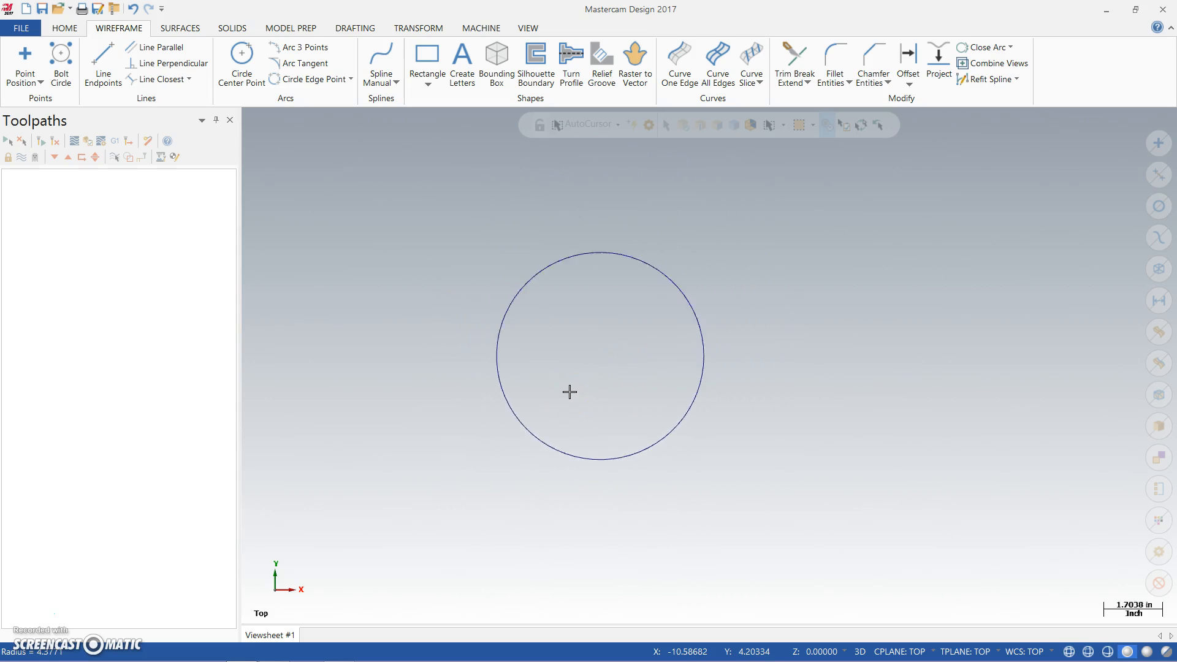
{"action": "scroll", "coordinate": [569, 392], "scroll_direction": "down", "scroll_amount": 1}
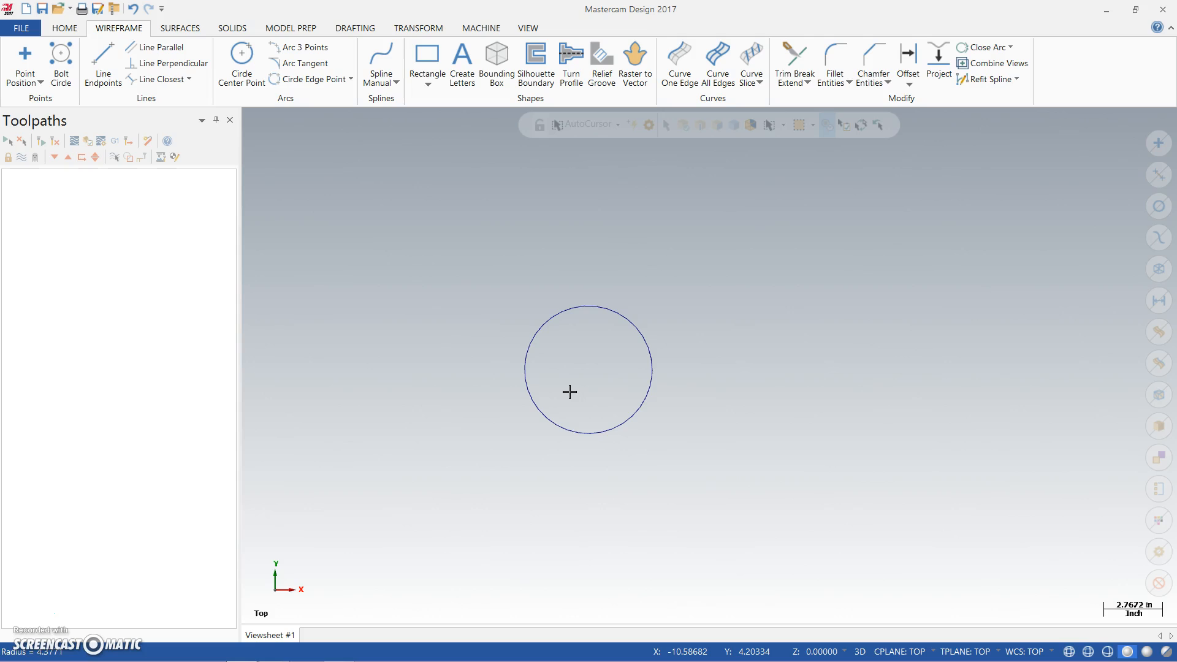
{"action": "scroll", "coordinate": [569, 391], "scroll_direction": "down", "scroll_amount": 2}
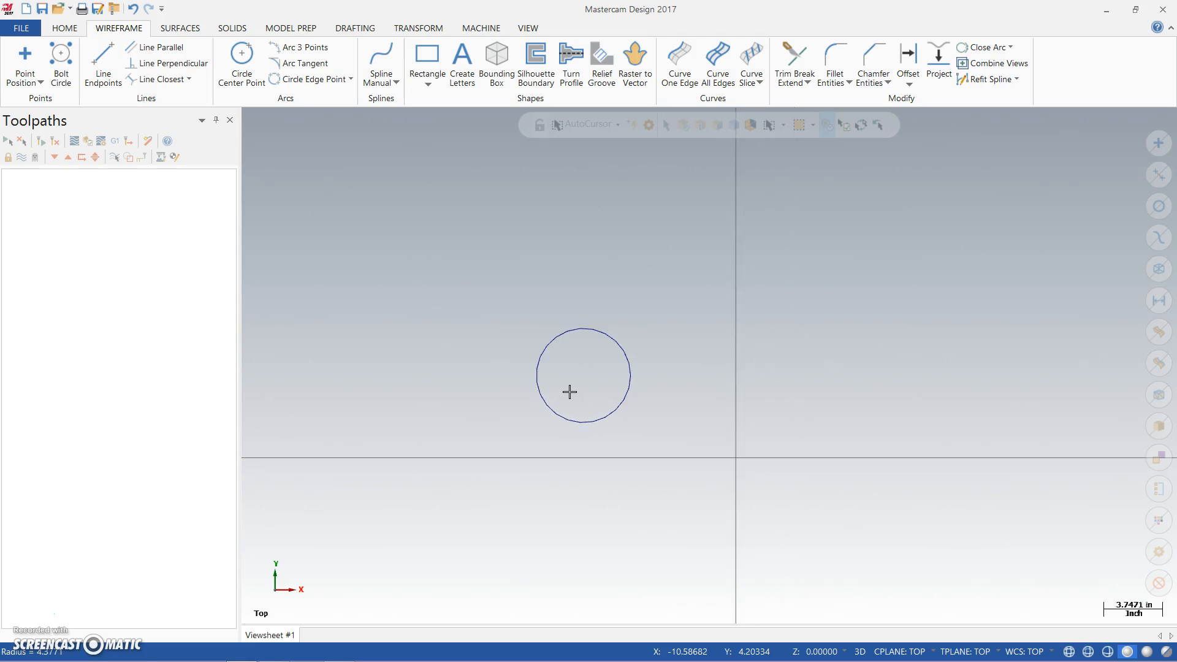
{"action": "scroll", "coordinate": [570, 392], "scroll_direction": "down", "scroll_amount": 3}
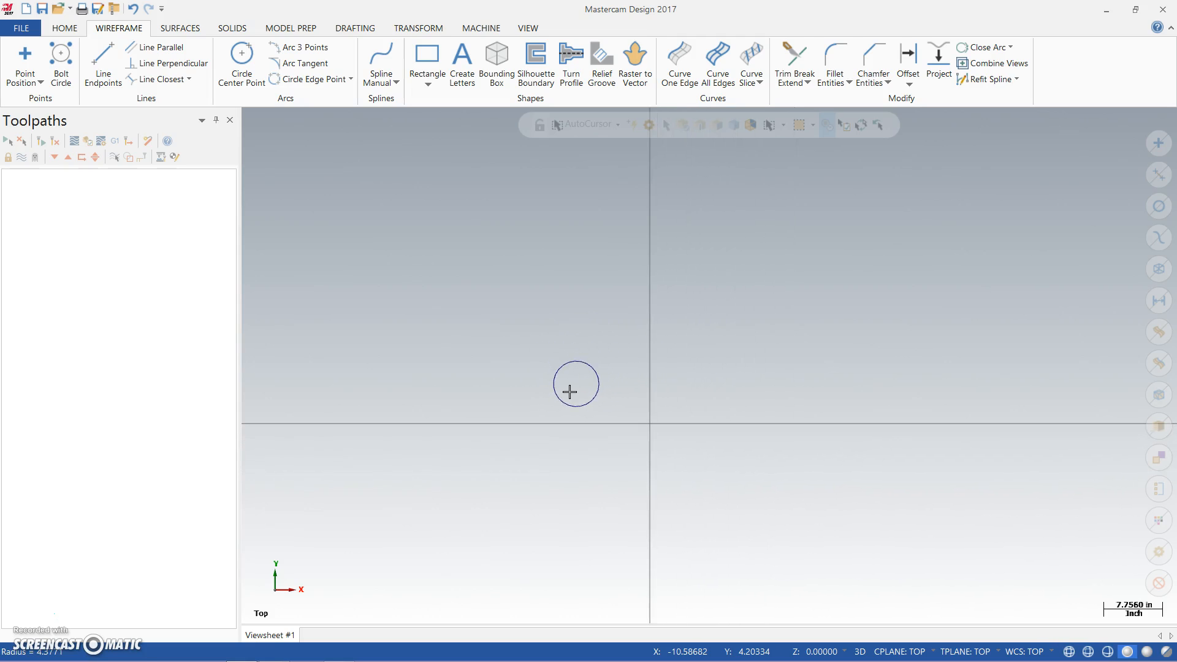
{"action": "scroll", "coordinate": [569, 392], "scroll_direction": "up", "scroll_amount": 1}
{"action": "scroll", "coordinate": [636, 438], "scroll_direction": "up", "scroll_amount": 4}
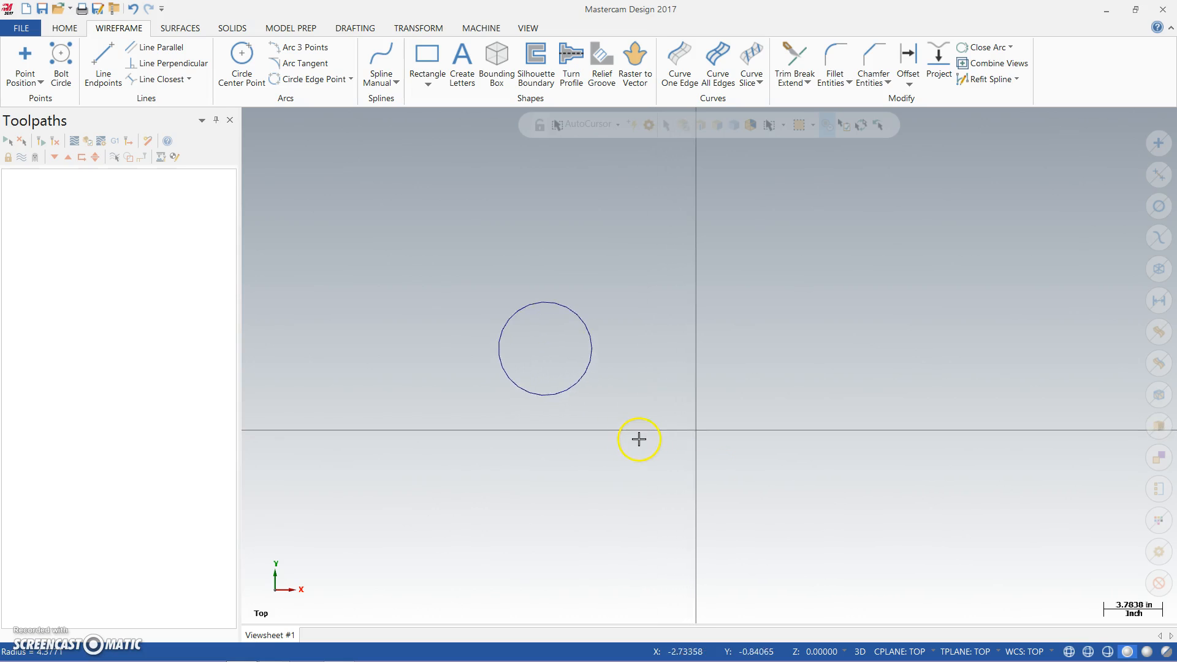
{"action": "scroll", "coordinate": [734, 479], "scroll_direction": "up", "scroll_amount": 1}
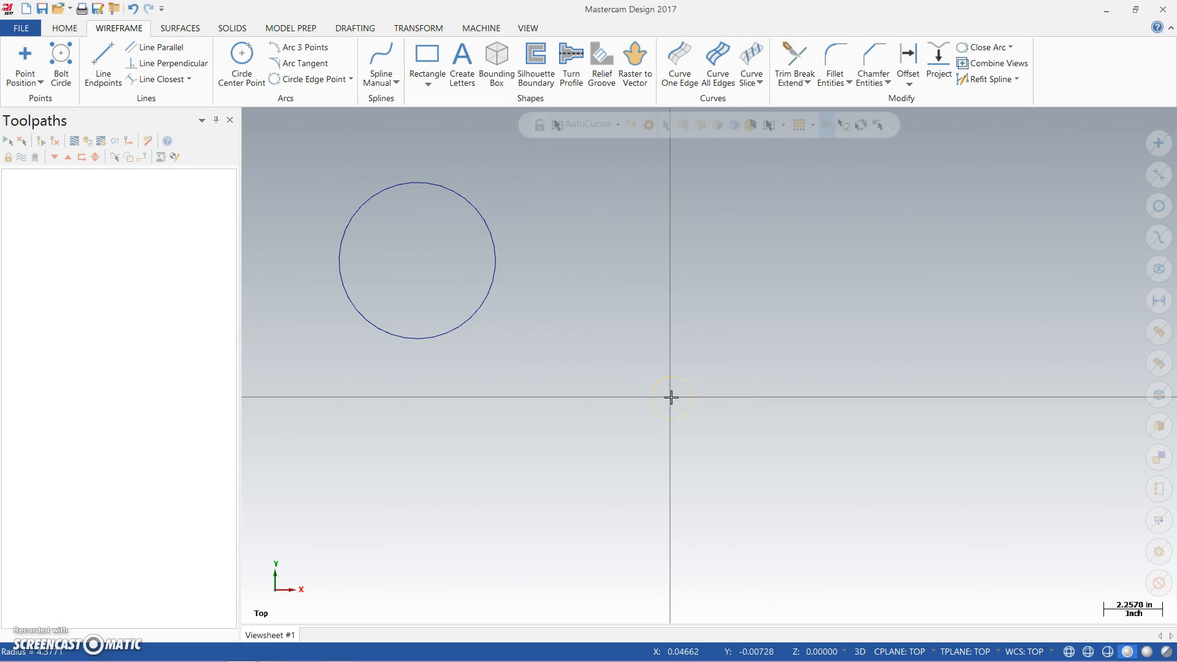
Step: Draw a Circle Center Point circle with a radius of about 4.96 inches centred on the origin, and delete it
{"action": "left_click", "coordinate": [297, 204]}
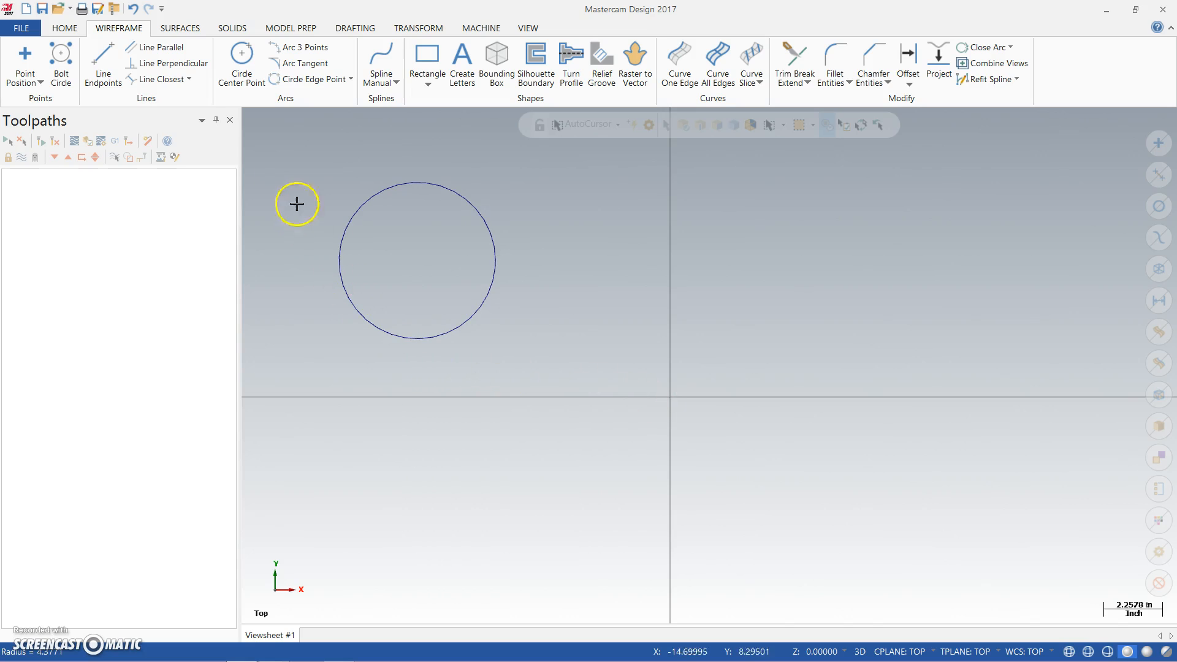
{"action": "left_click", "coordinate": [242, 57]}
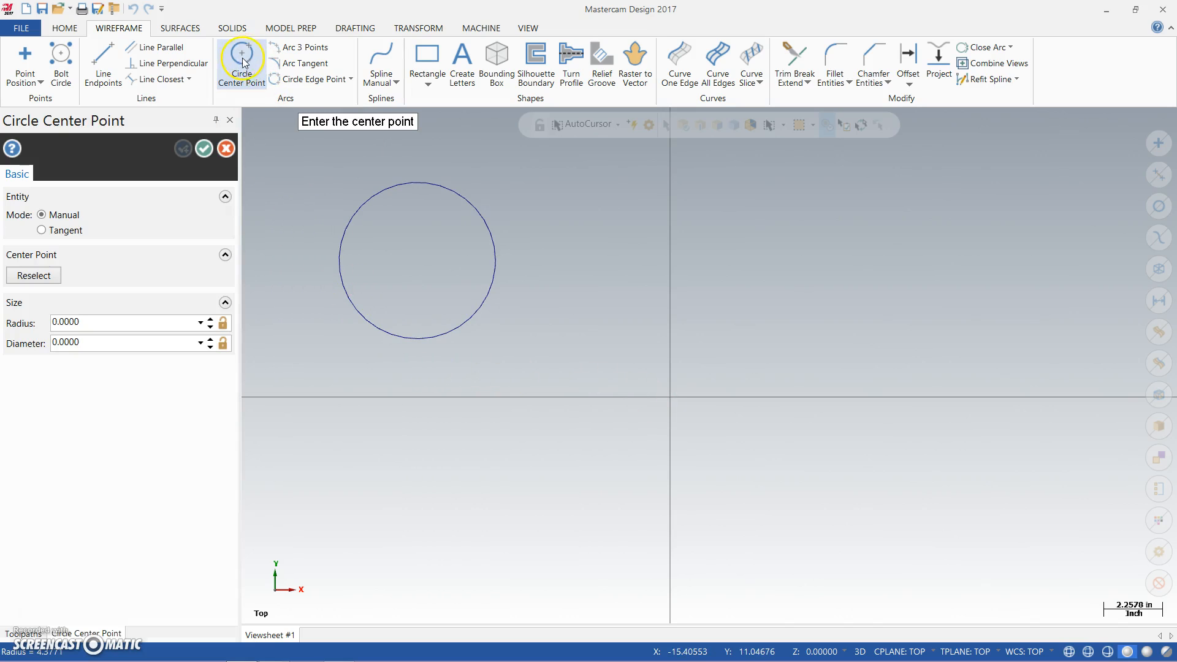
{"action": "left_click", "coordinate": [670, 398]}
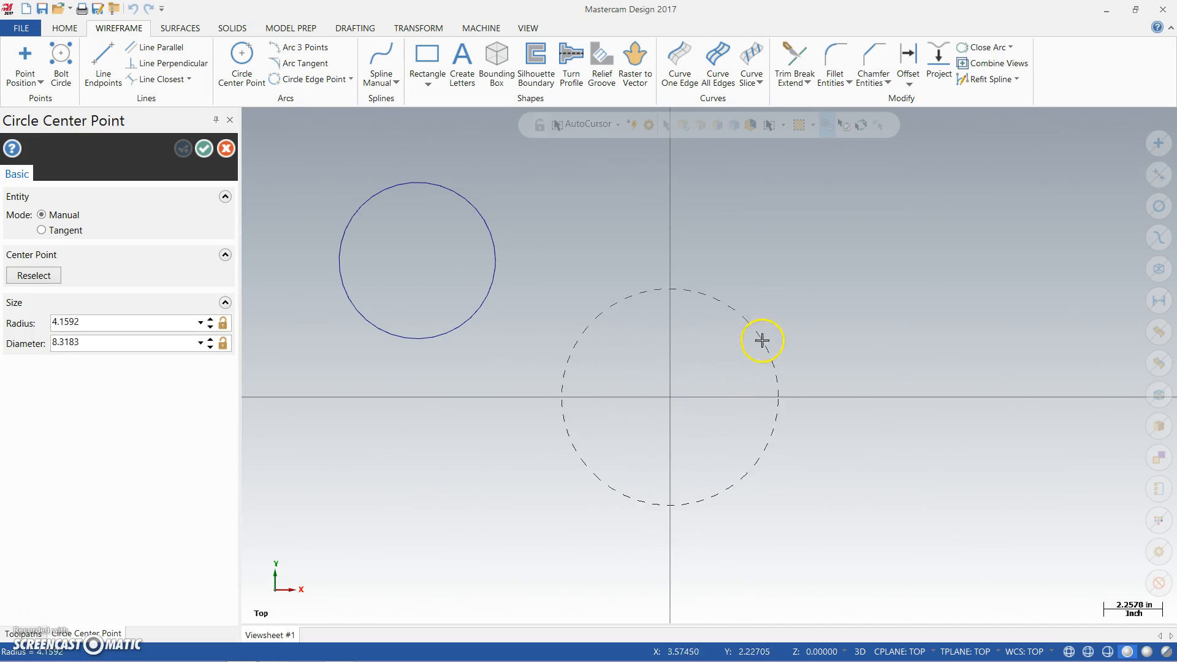
{"action": "left_click", "coordinate": [777, 325]}
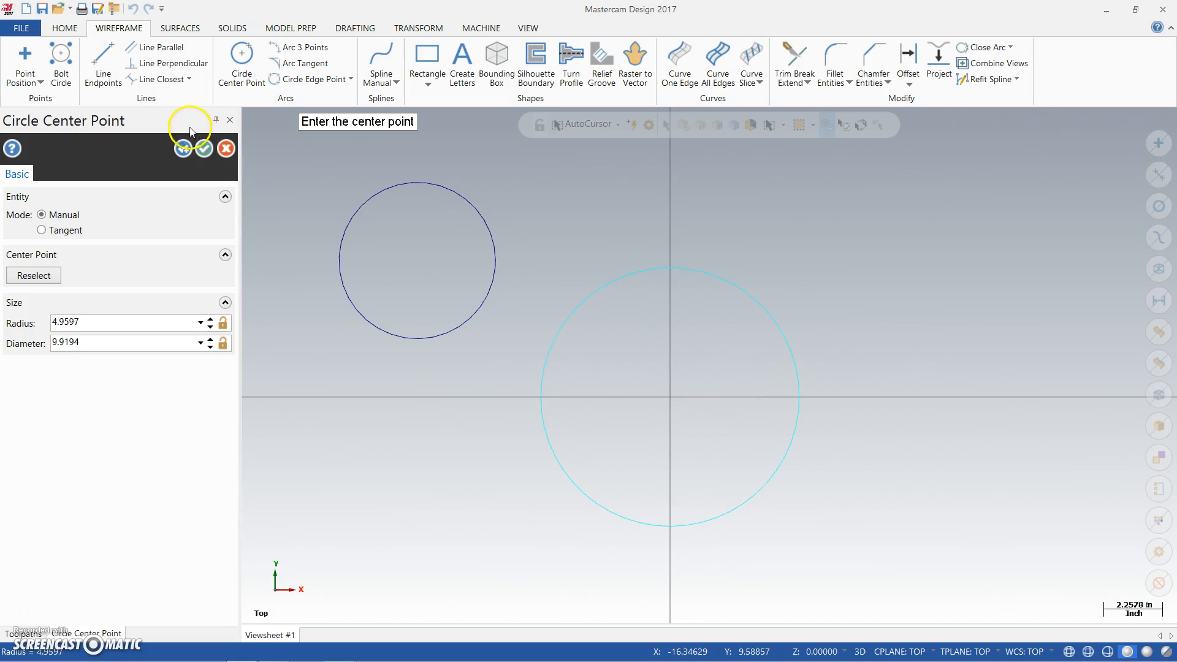
{"action": "left_click", "coordinate": [204, 150]}
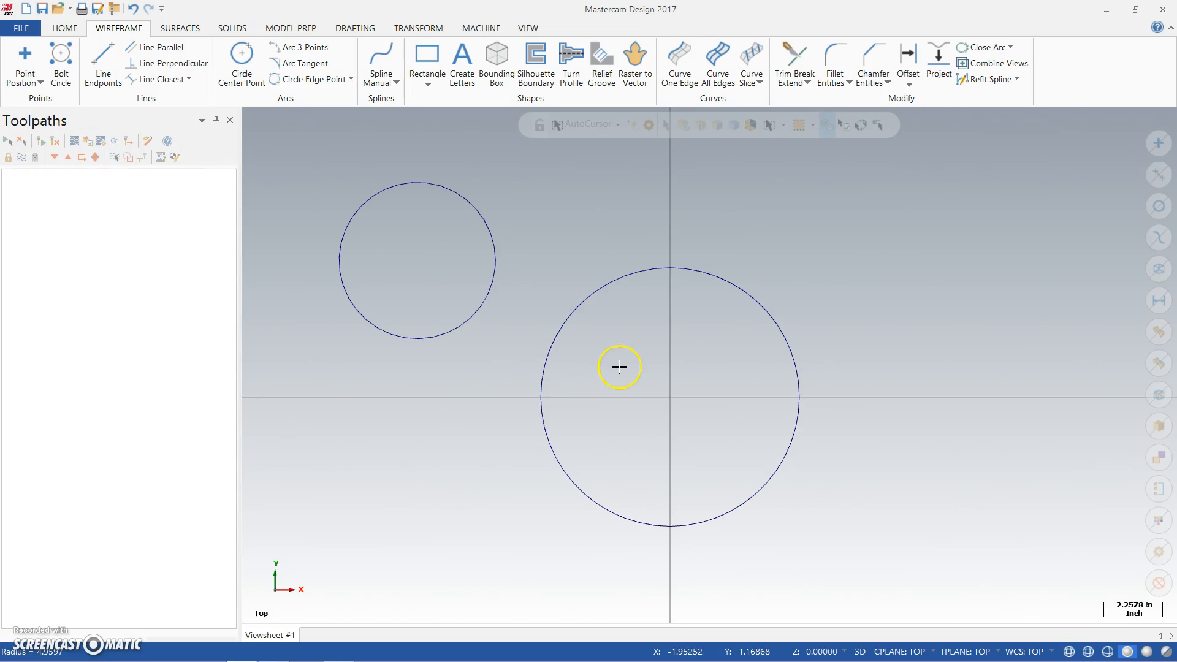
{"action": "key", "text": "Delete"}
{"action": "left_click", "coordinate": [623, 278]}
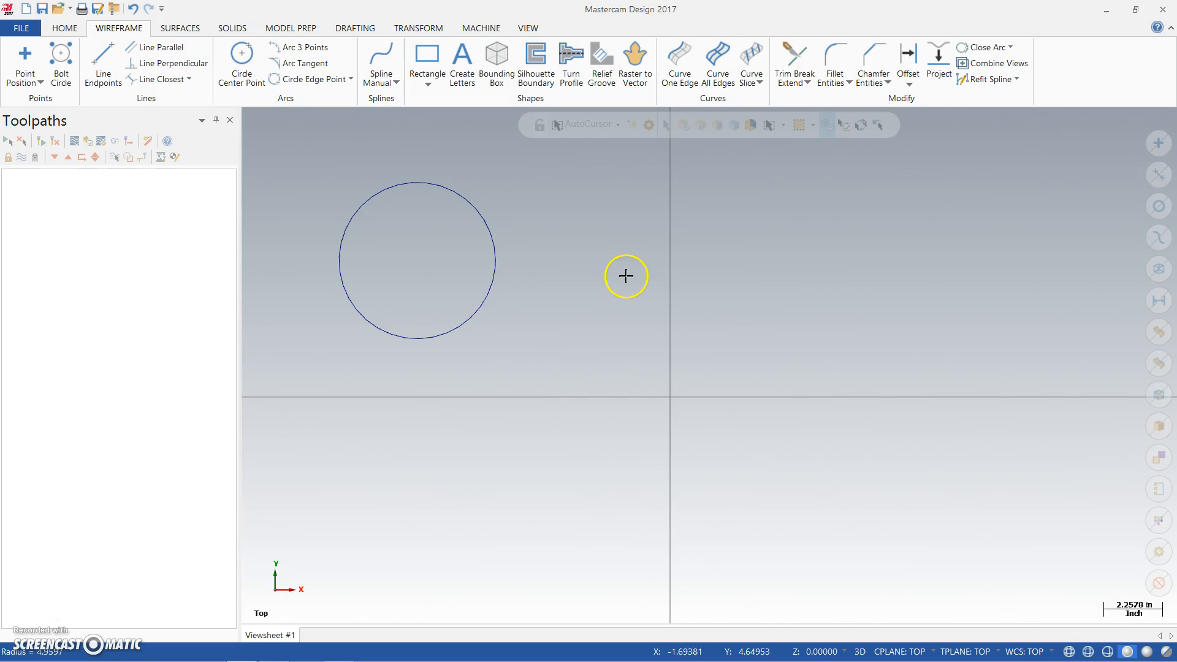
Step: Move the remaining circle to the origin with Move to Origin, using its centre as the point to translate from
{"action": "left_click", "coordinate": [417, 29]}
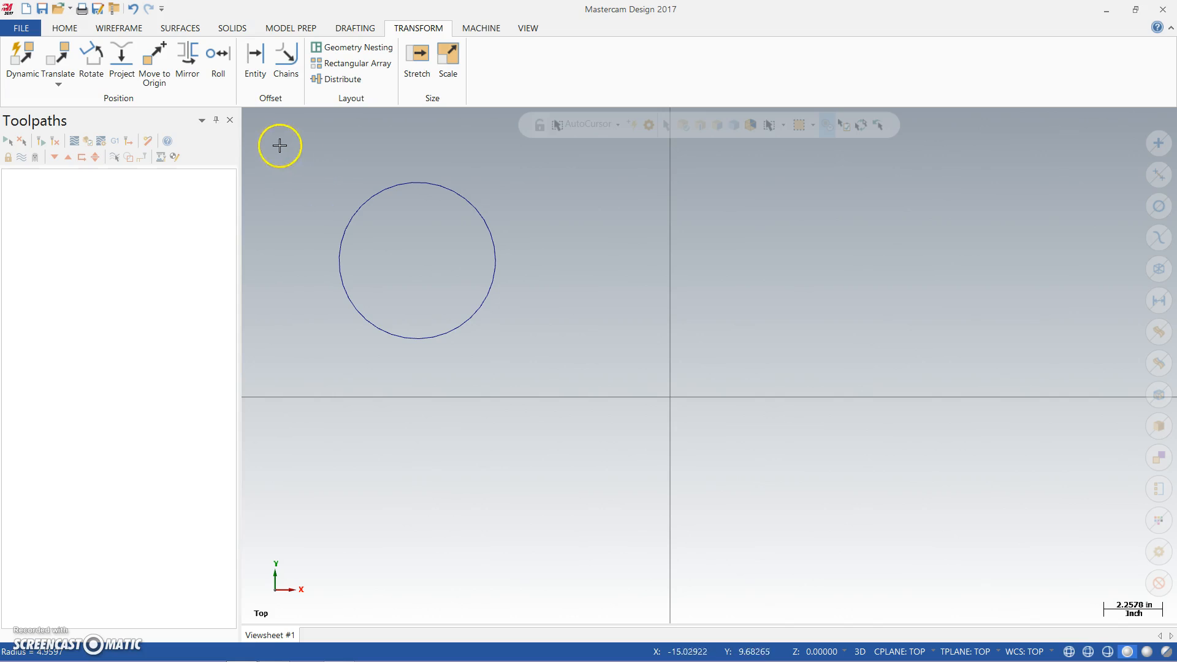
{"action": "left_click", "coordinate": [157, 72]}
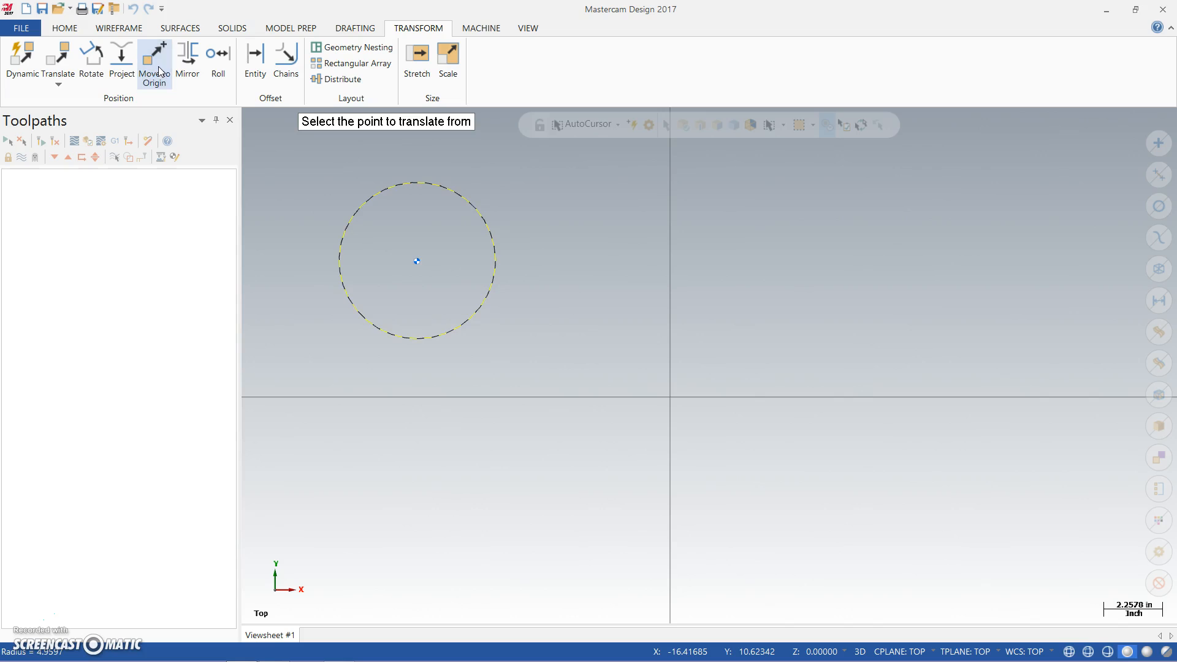
{"action": "left_click", "coordinate": [417, 262]}
{"action": "left_click", "coordinate": [417, 263]}
{"action": "left_click", "coordinate": [417, 262]}
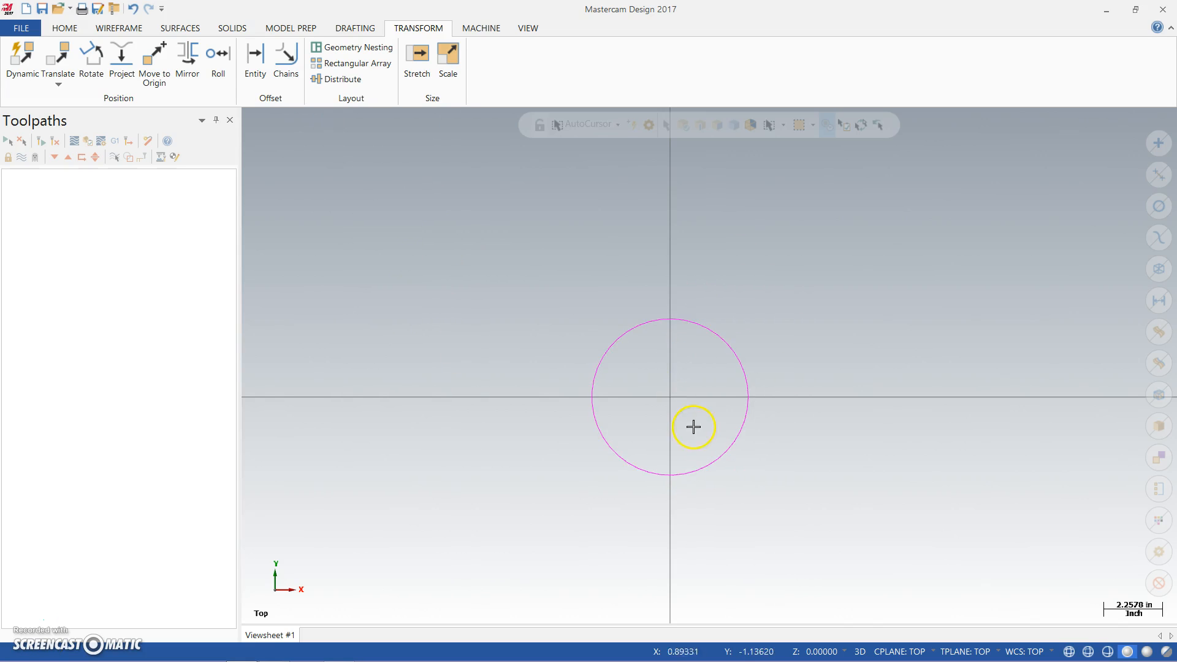
{"action": "scroll", "coordinate": [713, 503], "scroll_direction": "up", "scroll_amount": 2}
{"action": "scroll", "coordinate": [714, 499], "scroll_direction": "up", "scroll_amount": 1}
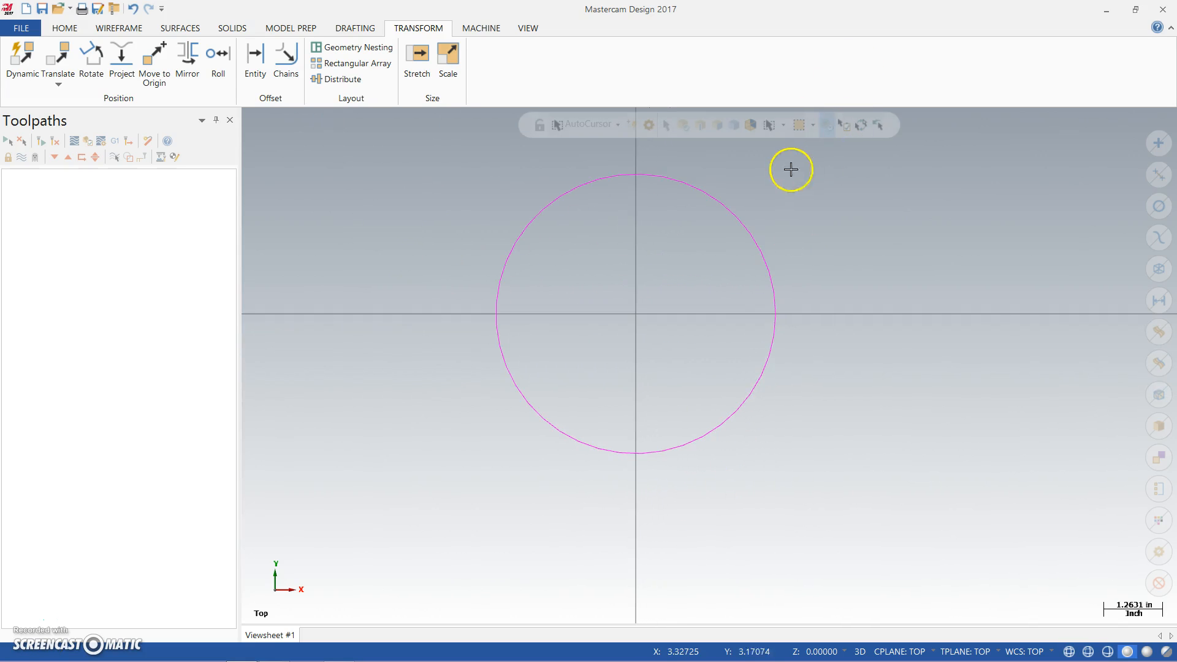